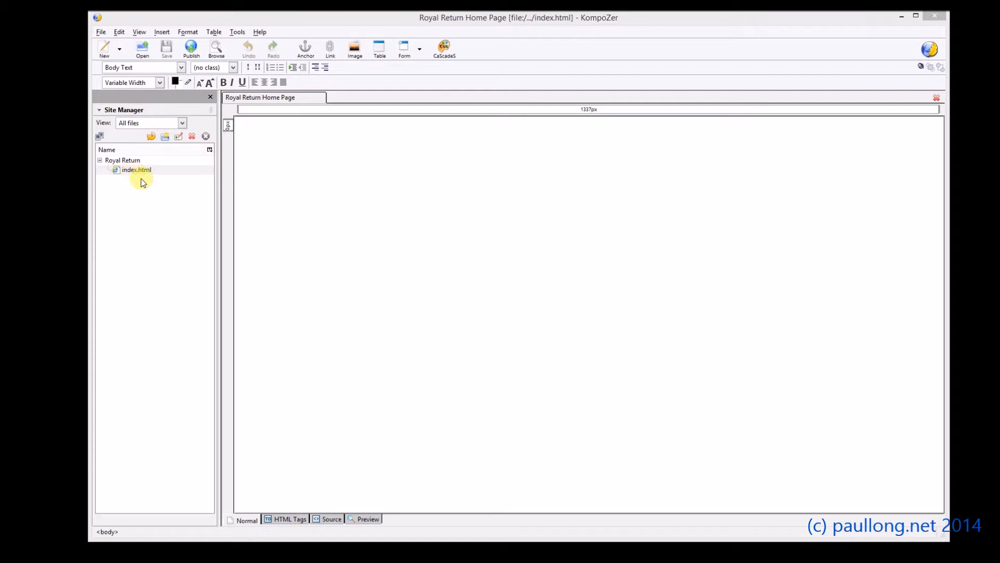
Step: Open the CSS stylesheet editor for the home page and select the internal stylesheet
{"action": "left_click", "coordinate": [445, 48]}
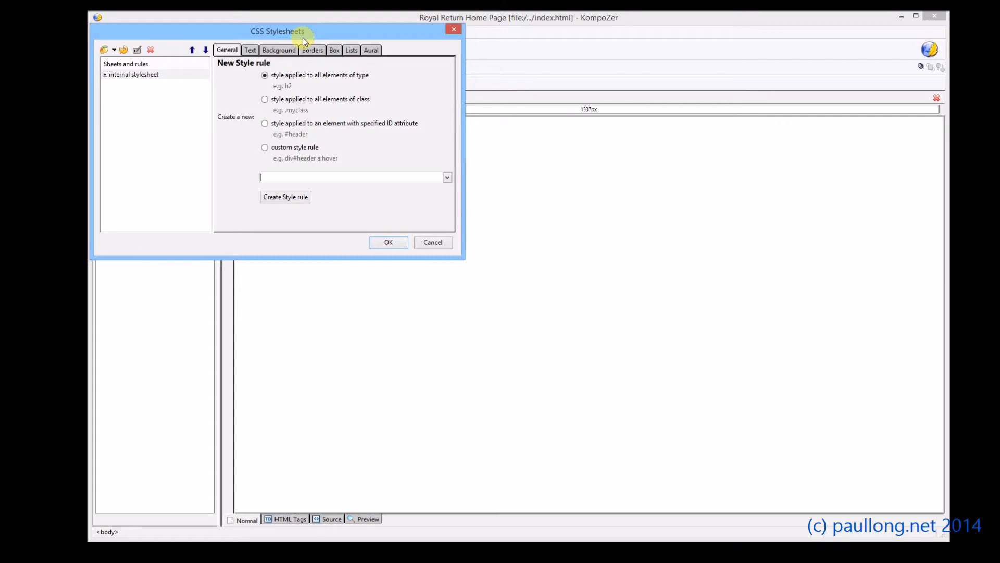
{"action": "left_click", "coordinate": [110, 76]}
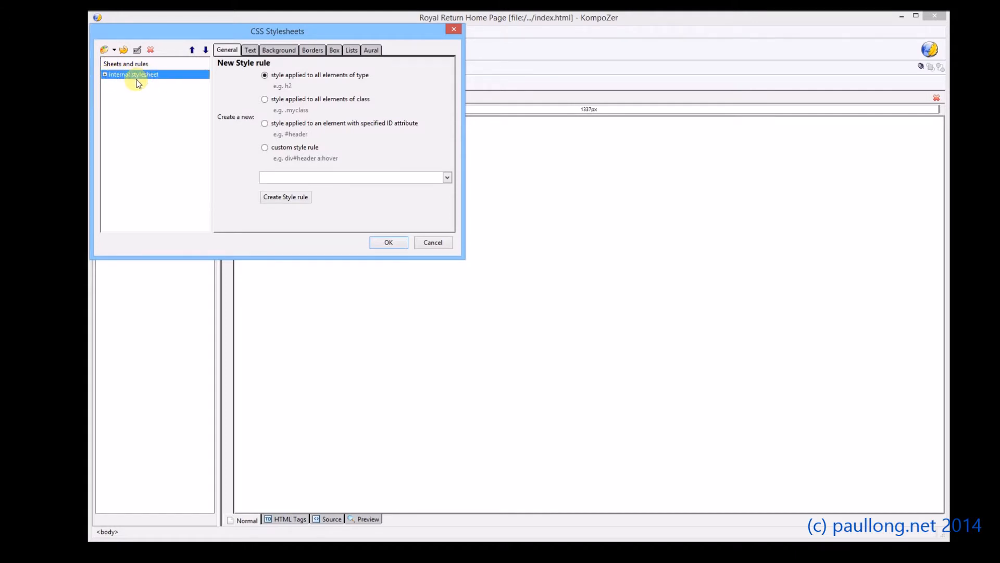
Step: Try to create a new linked stylesheet without specifying a file
{"action": "left_click", "coordinate": [106, 50]}
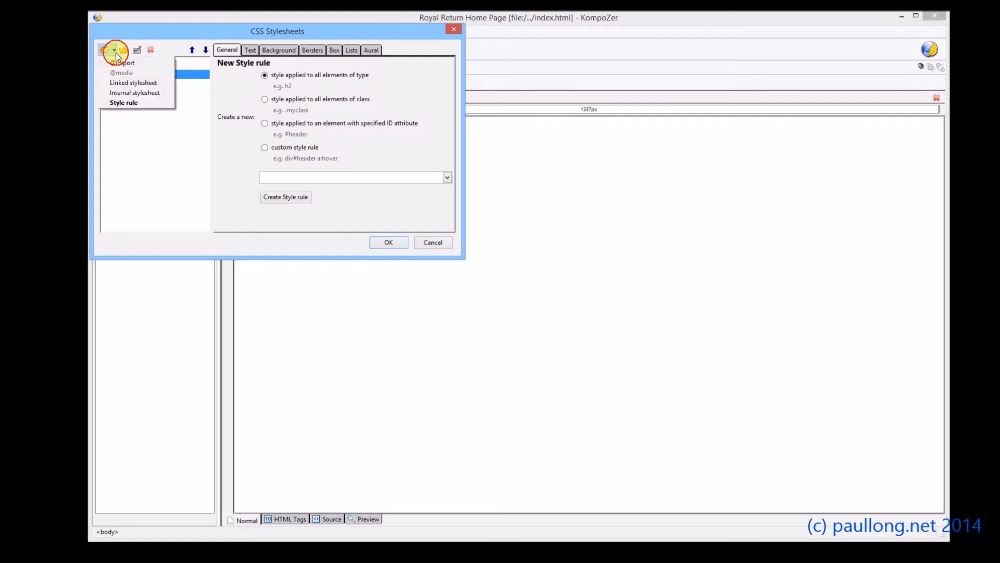
{"action": "left_click", "coordinate": [136, 83]}
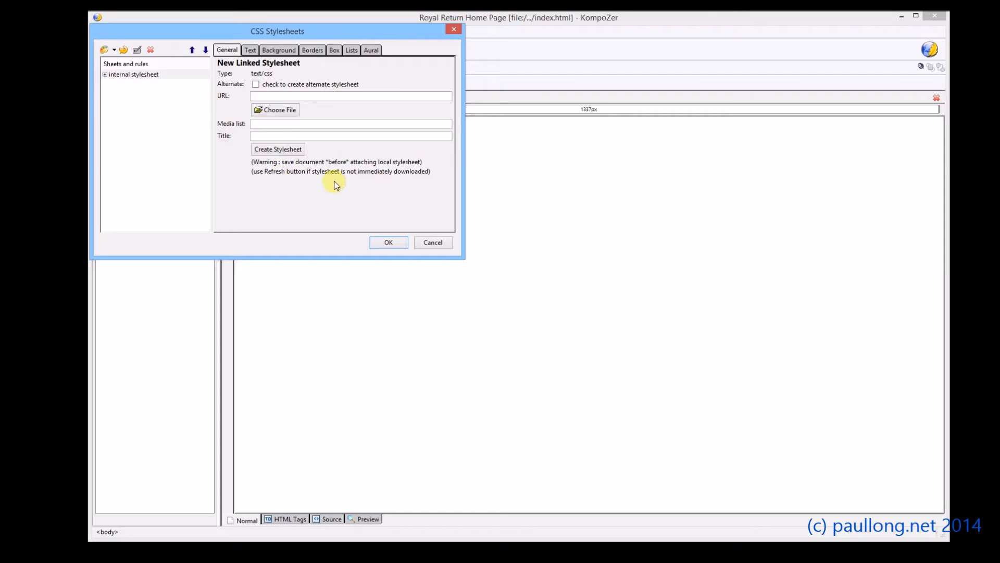
{"action": "left_click", "coordinate": [277, 150]}
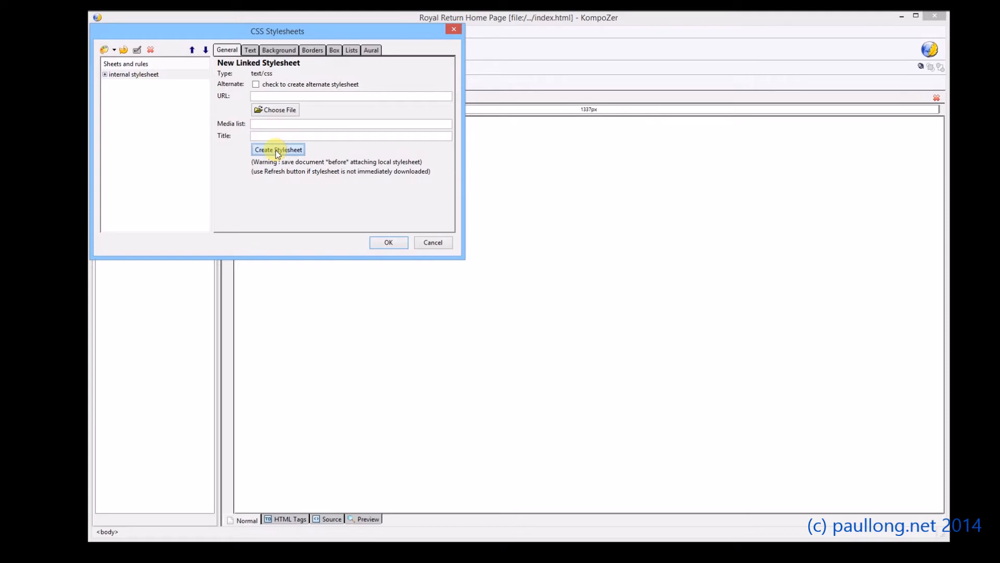
{"action": "left_click", "coordinate": [278, 151]}
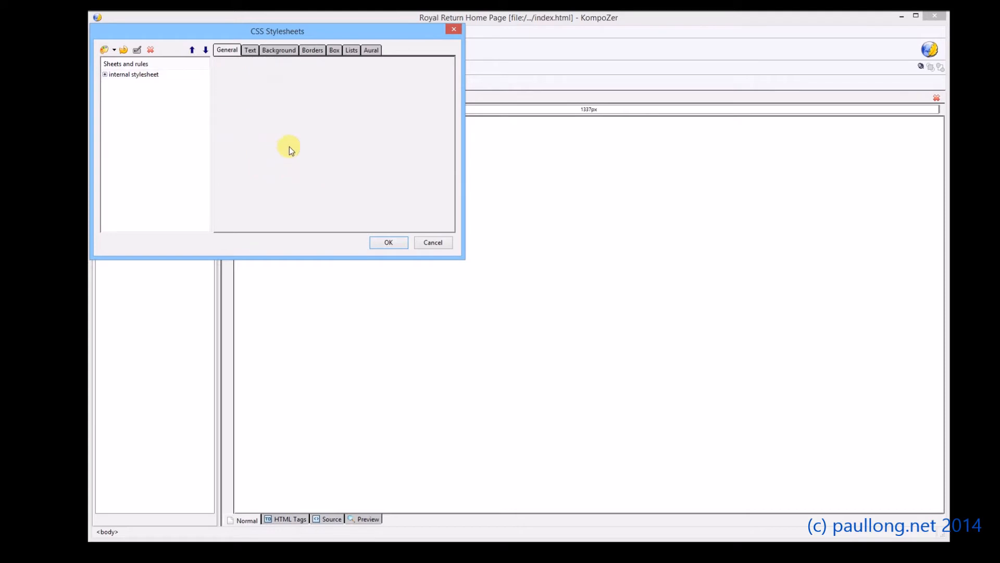
Step: Export the internal stylesheet as royalreturn.css in the 3 Royal Return Website folder and switch to the exported version
{"action": "left_click", "coordinate": [134, 74]}
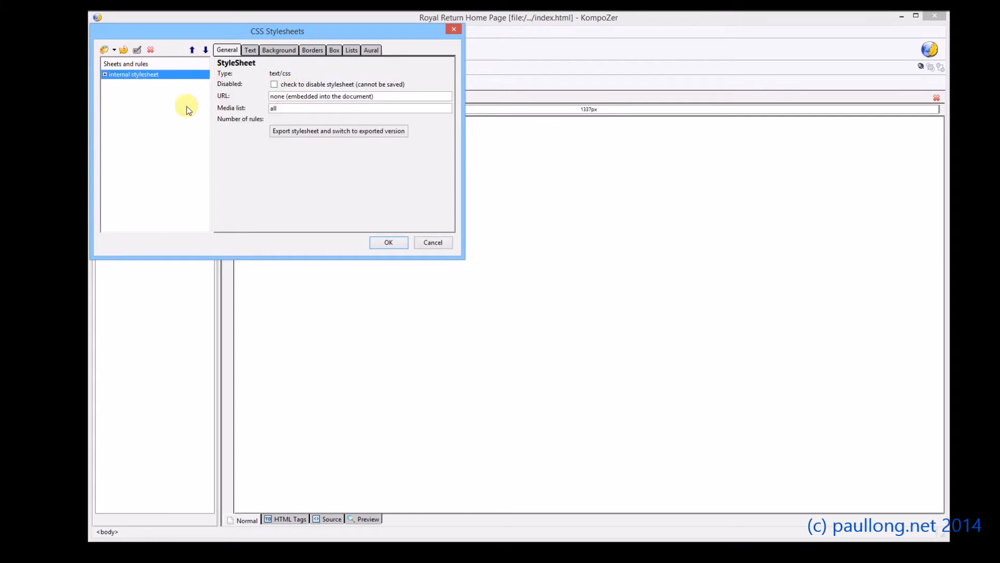
{"action": "left_click", "coordinate": [344, 134]}
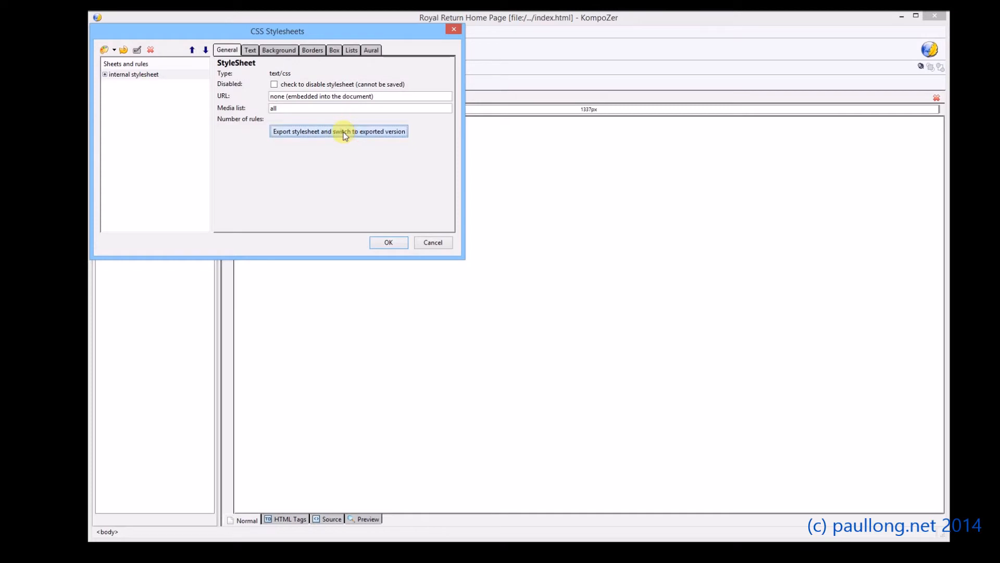
{"action": "left_click", "coordinate": [343, 133]}
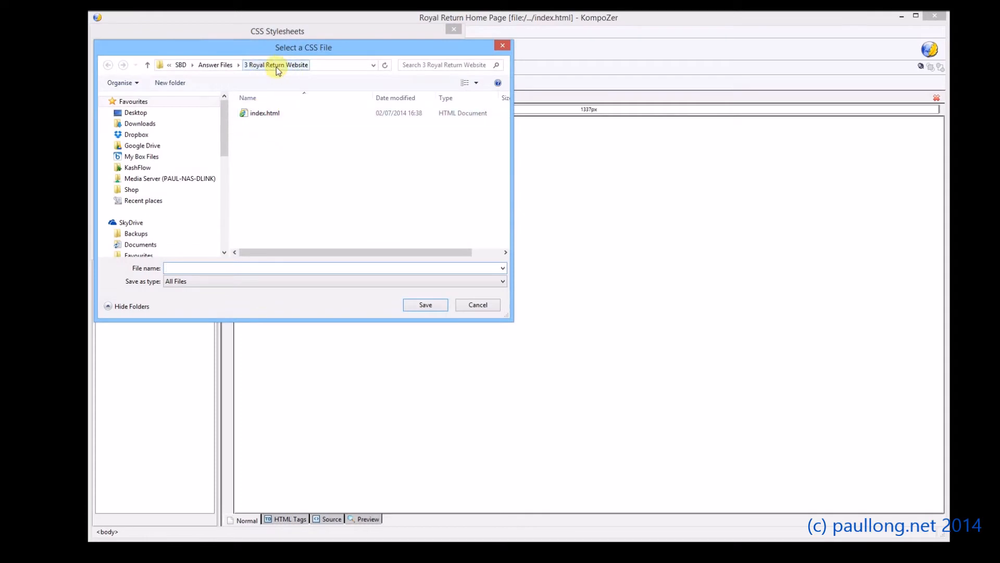
{"action": "left_click", "coordinate": [182, 266]}
{"action": "type", "text": "royalreturn.css"}
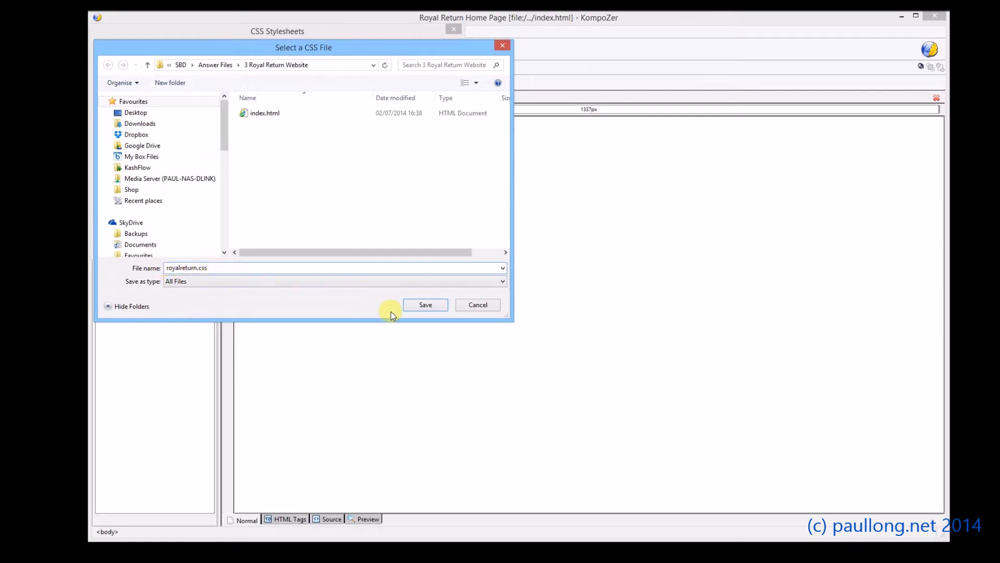
{"action": "left_click", "coordinate": [428, 305]}
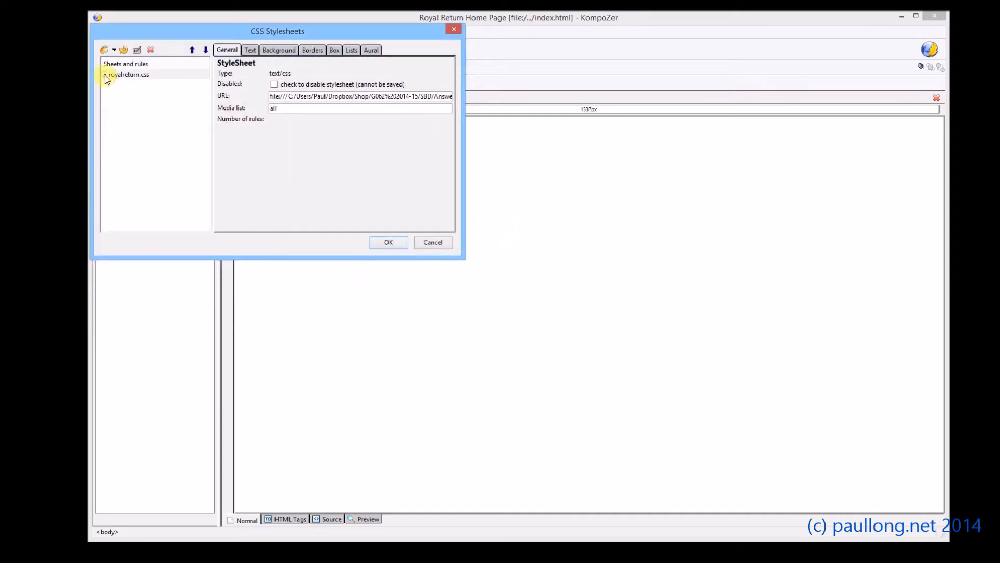
Step: Create a style rule for the class .top in the royalreturn.css stylesheet
{"action": "left_click", "coordinate": [105, 75]}
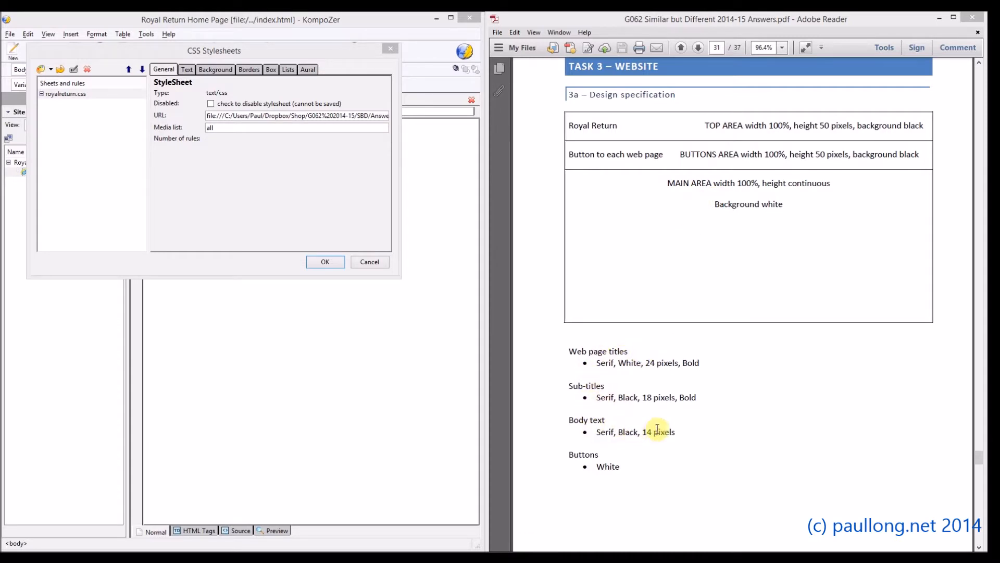
{"action": "left_click", "coordinate": [50, 69]}
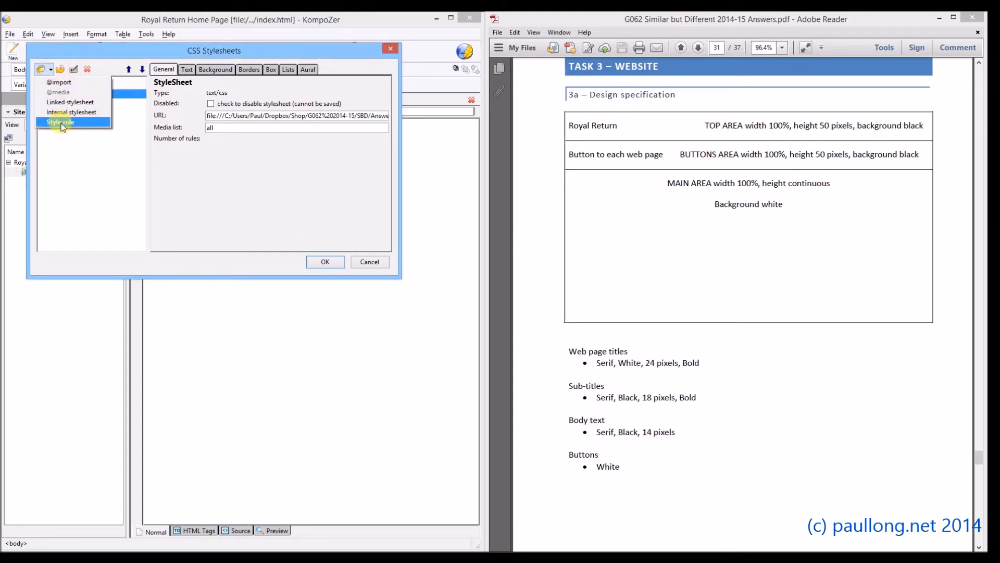
{"action": "left_click", "coordinate": [61, 122]}
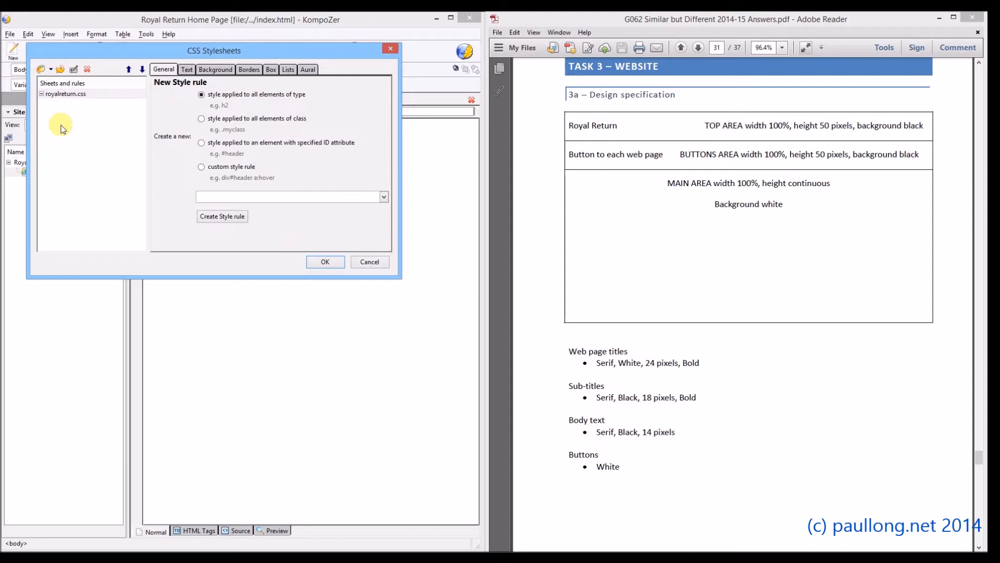
{"action": "left_click", "coordinate": [201, 118]}
{"action": "type", "text": "top"}
{"action": "left_click", "coordinate": [238, 222]}
Step: Add a style rule for the class .buttons to the stylesheet
{"action": "left_click", "coordinate": [51, 70]}
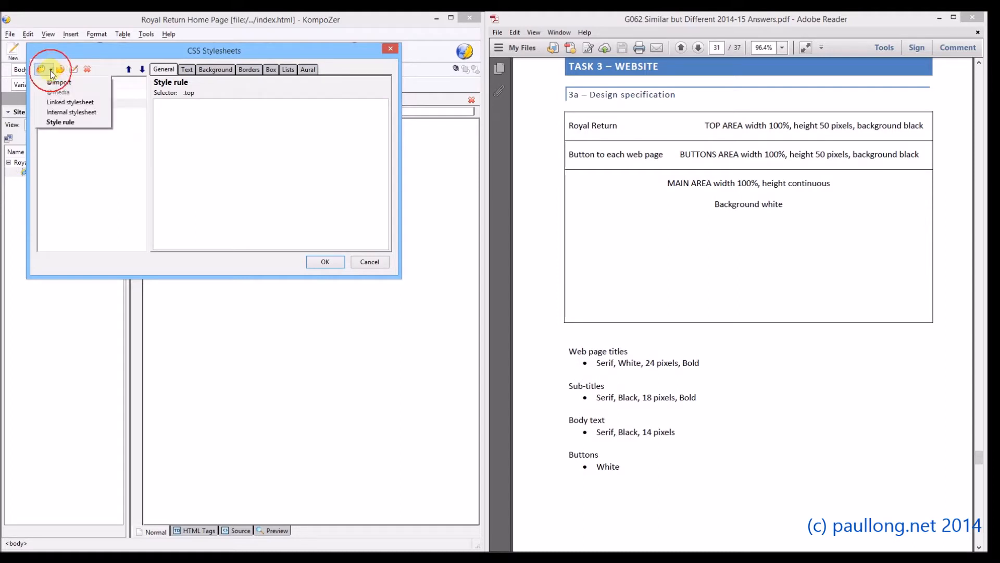
{"action": "left_click", "coordinate": [63, 124]}
{"action": "left_click", "coordinate": [202, 119]}
{"action": "left_click", "coordinate": [213, 198]}
{"action": "type", "text": ".buttons"}
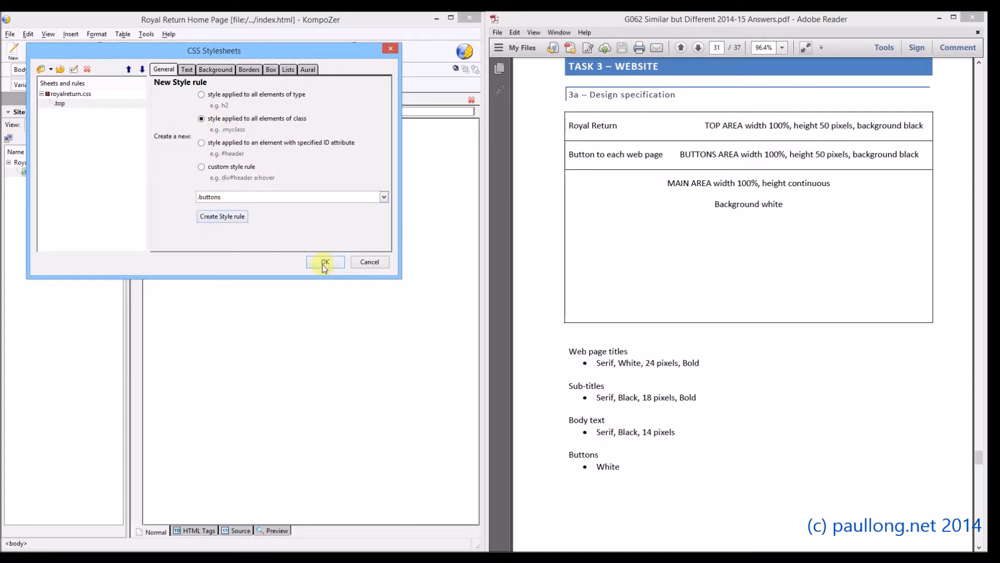
{"action": "left_click", "coordinate": [222, 216]}
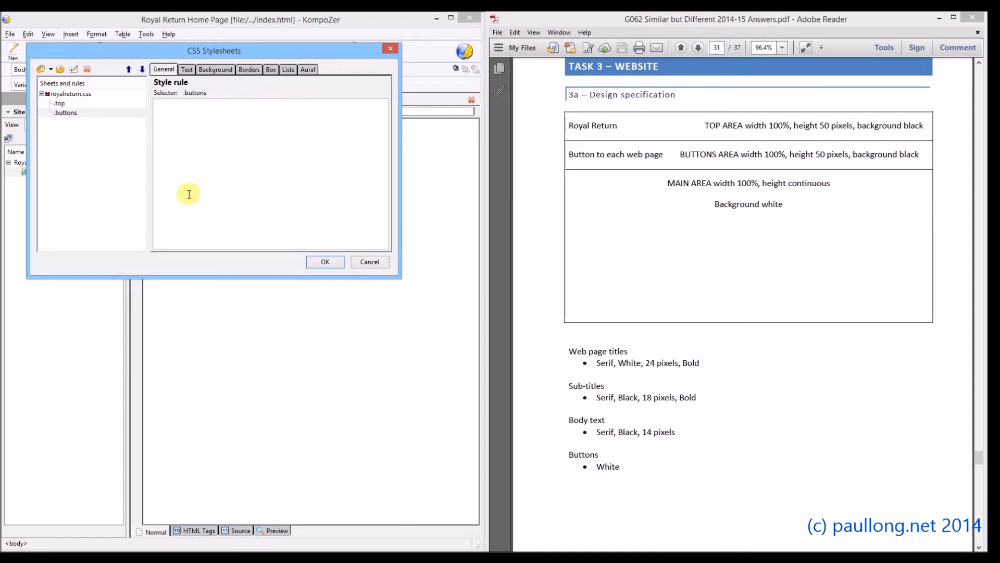
Step: Add a style rule for the class .main to the stylesheet
{"action": "left_click", "coordinate": [53, 71]}
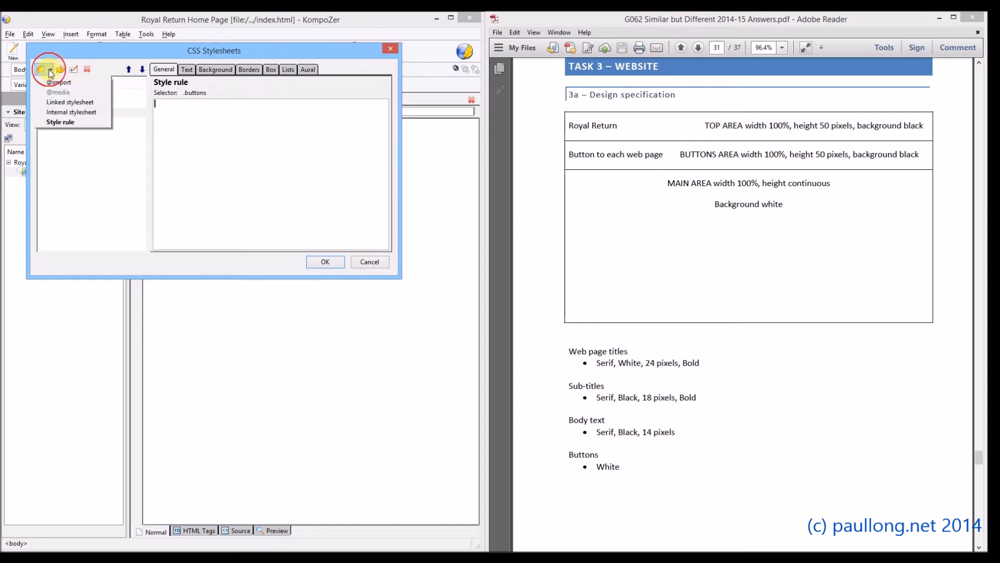
{"action": "left_click", "coordinate": [60, 123]}
{"action": "left_click", "coordinate": [201, 120]}
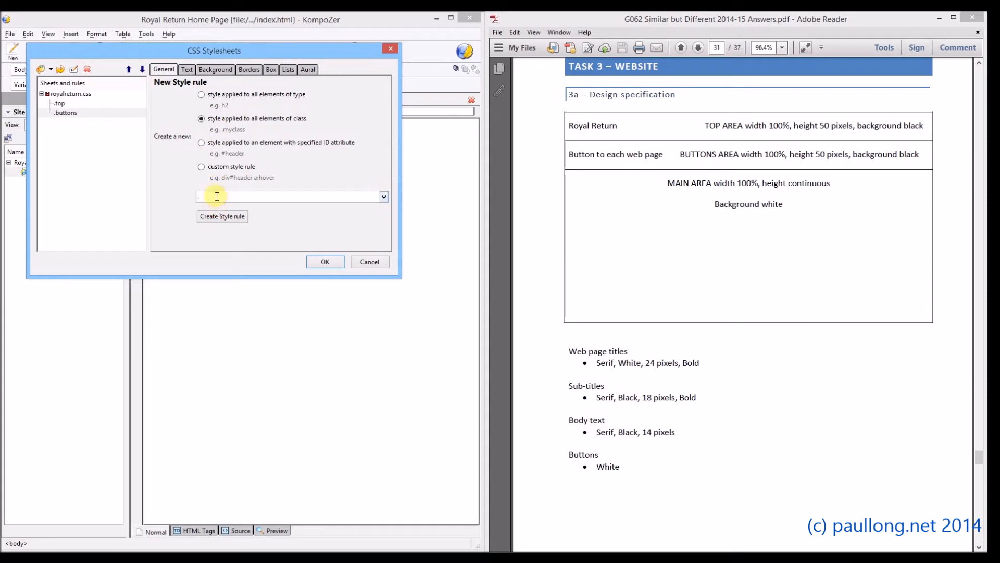
{"action": "type", "text": "main"}
{"action": "left_click", "coordinate": [217, 220]}
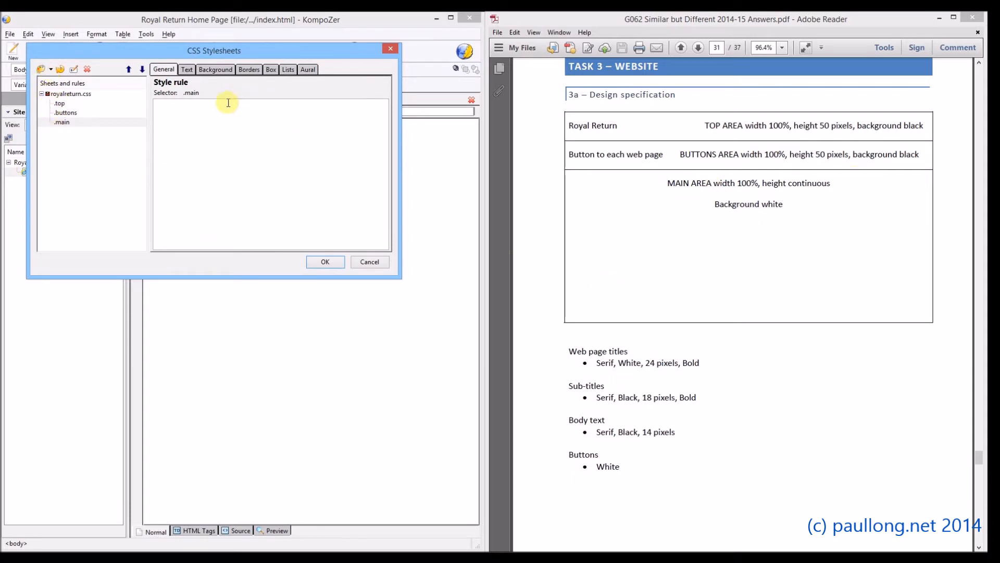
Step: Add a style rule applied to all h1 (Heading 1) elements
{"action": "left_click", "coordinate": [50, 70]}
{"action": "left_click", "coordinate": [58, 122]}
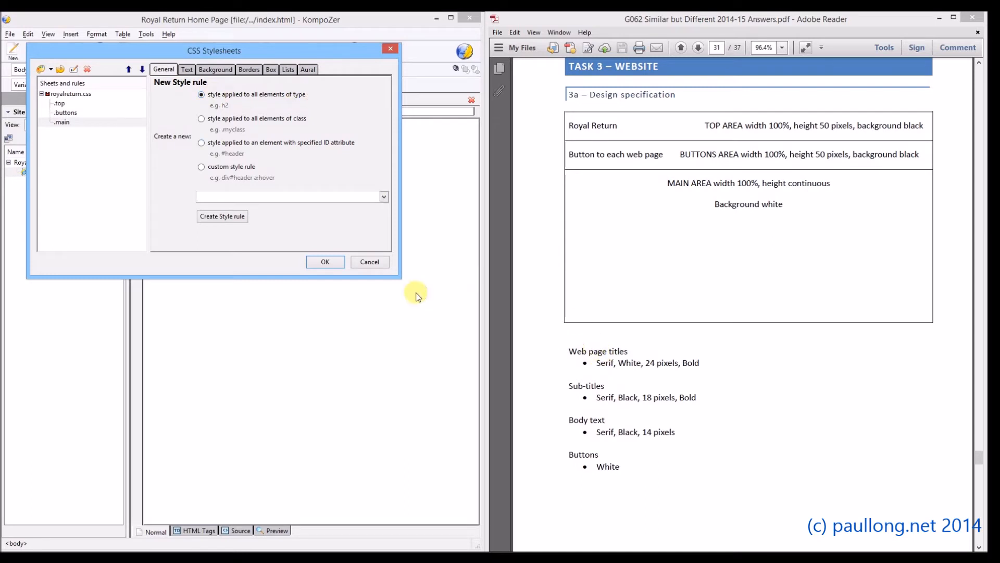
{"action": "left_click", "coordinate": [384, 197]}
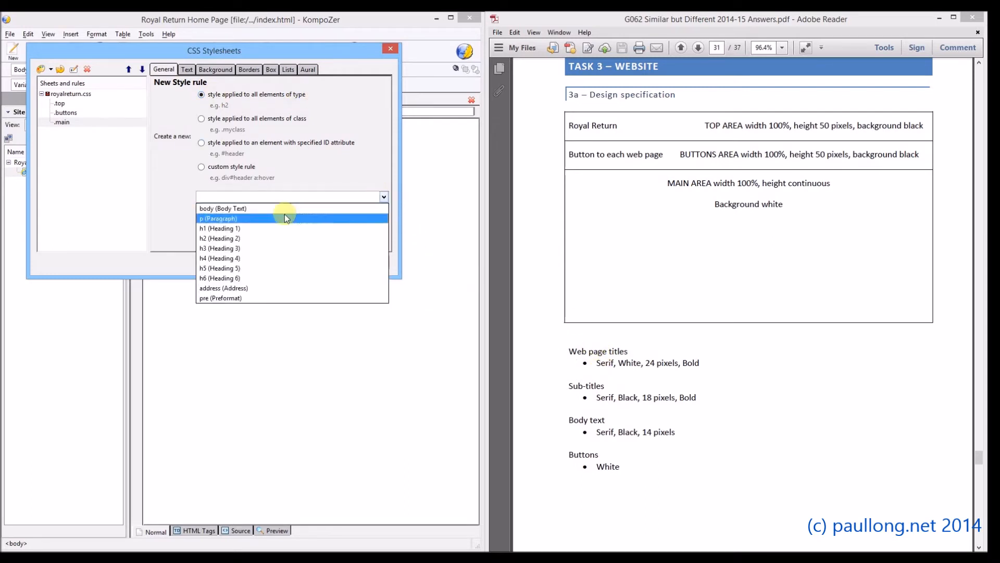
{"action": "left_click", "coordinate": [206, 229]}
{"action": "left_click", "coordinate": [223, 217]}
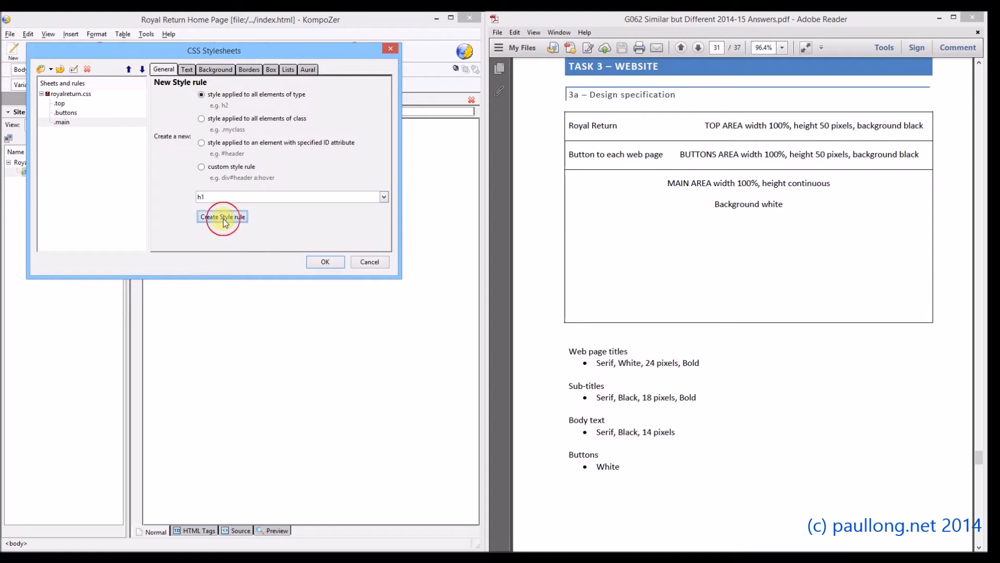
Step: Add a style rule applied to all h2 (Heading 2) elements
{"action": "left_click", "coordinate": [43, 69]}
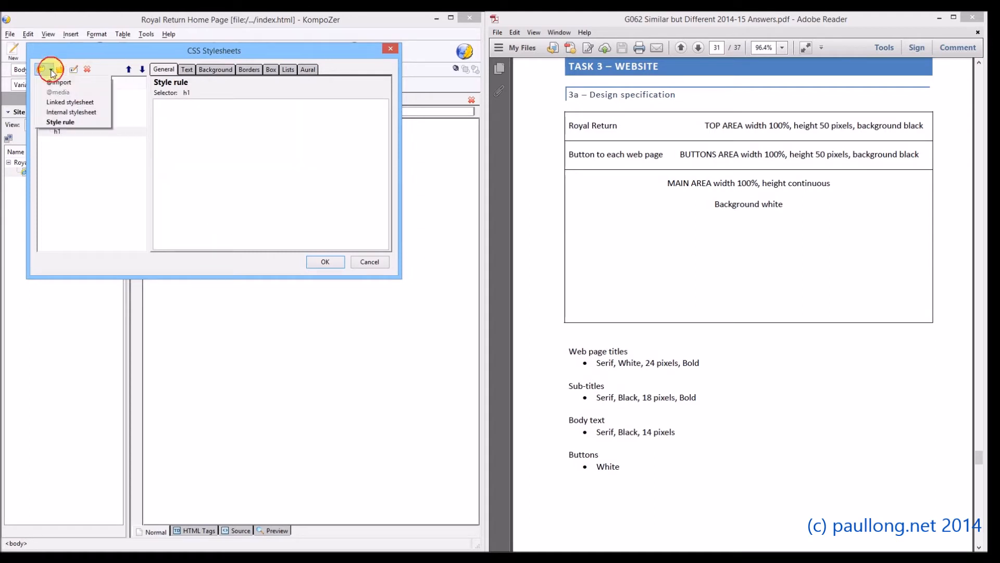
{"action": "left_click", "coordinate": [60, 122]}
{"action": "left_click", "coordinate": [384, 197]}
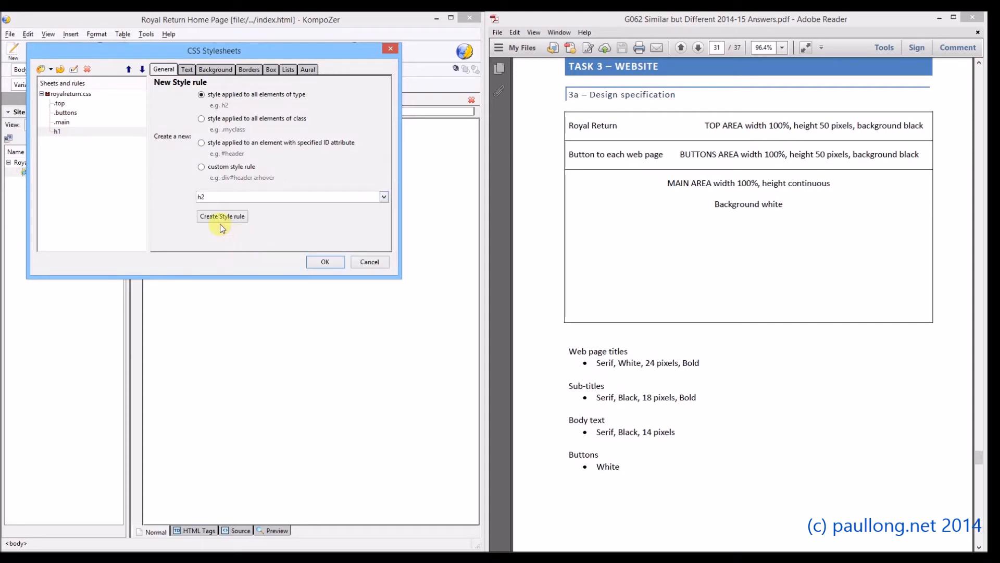
{"action": "left_click", "coordinate": [220, 216]}
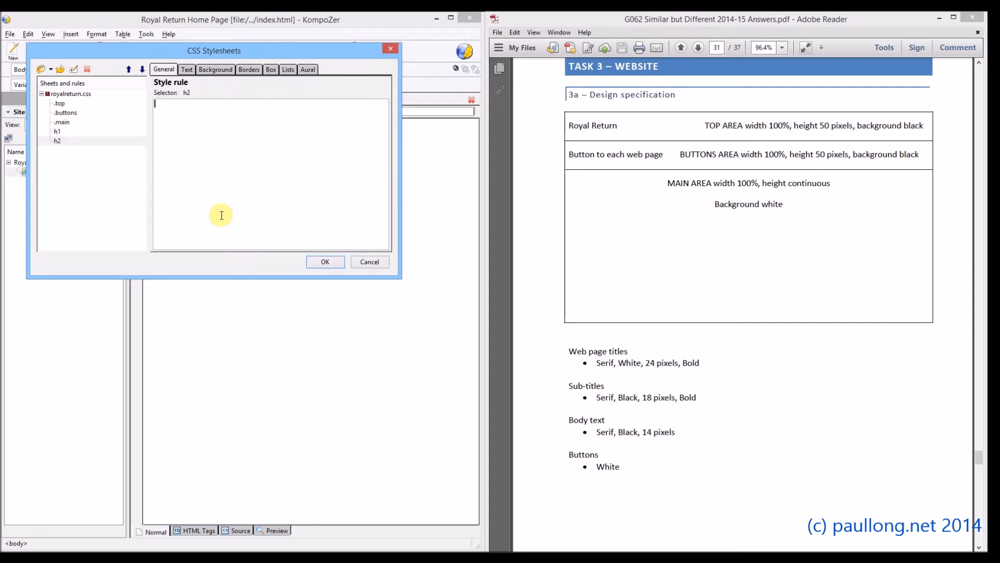
Step: Add a style rule applied to the body (Body Text) element
{"action": "left_click", "coordinate": [43, 69]}
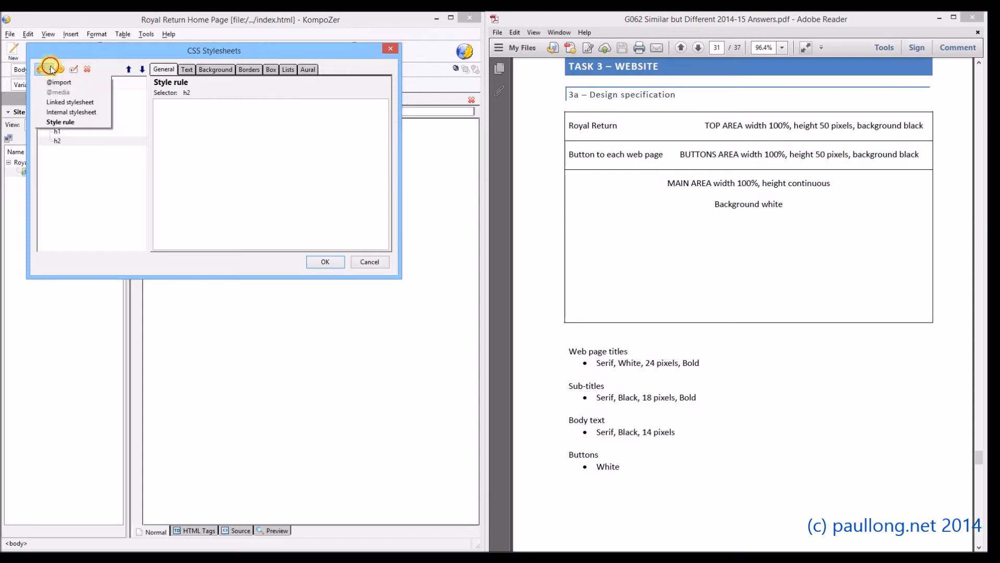
{"action": "left_click", "coordinate": [71, 121]}
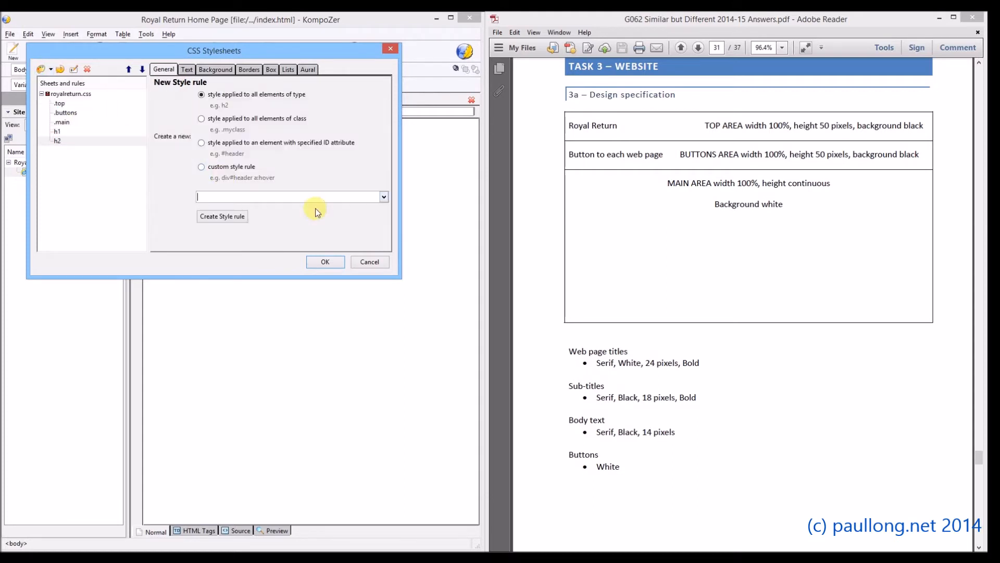
{"action": "left_click", "coordinate": [383, 198]}
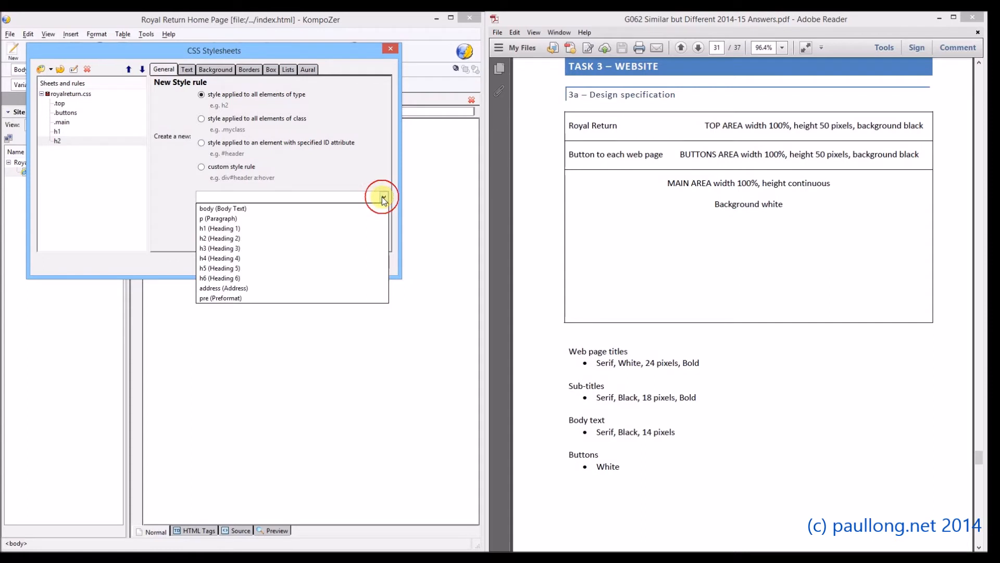
{"action": "left_click", "coordinate": [259, 211]}
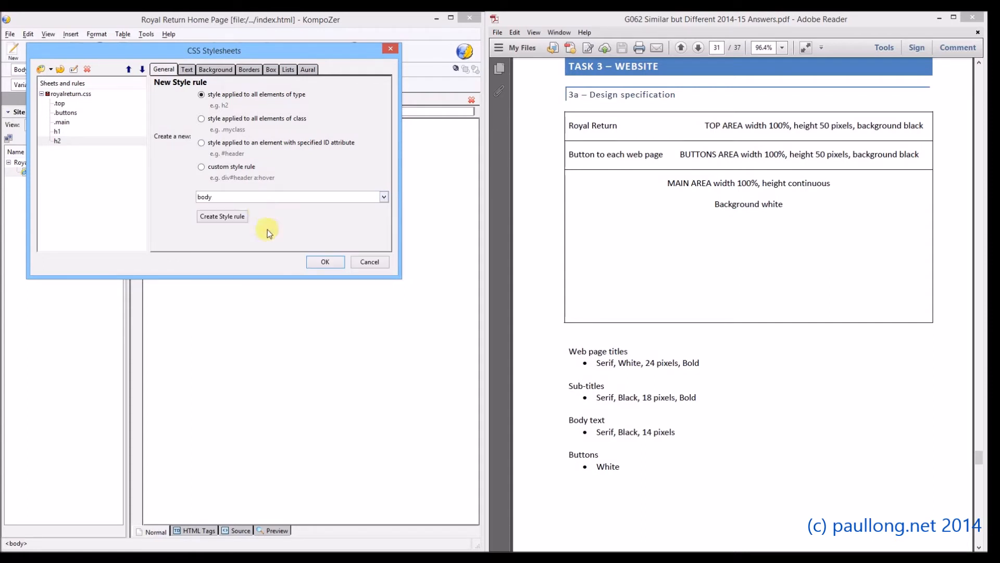
{"action": "left_click", "coordinate": [222, 216]}
Step: Set the box width of the .top rule to 100%
{"action": "left_click", "coordinate": [64, 104]}
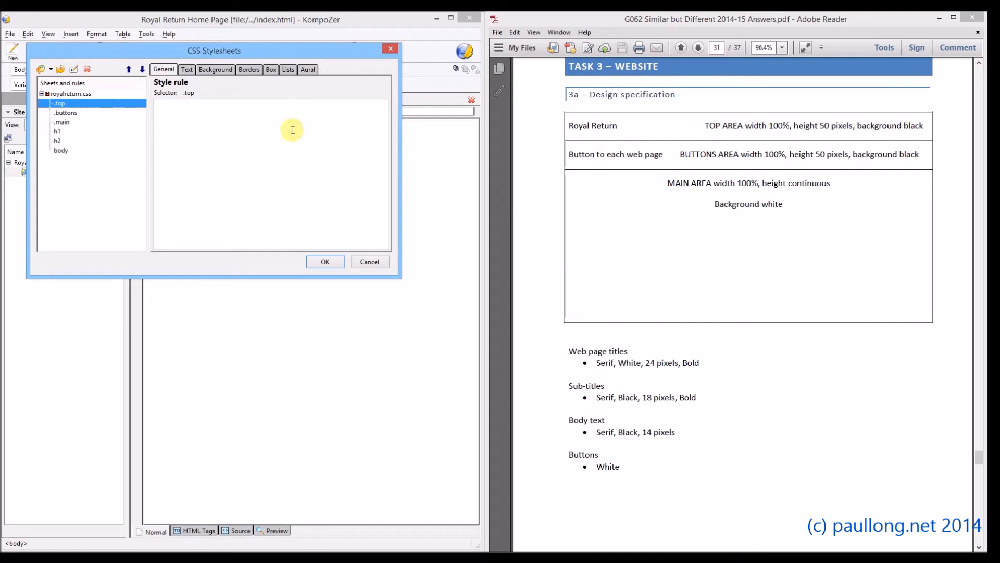
{"action": "left_click", "coordinate": [271, 71]}
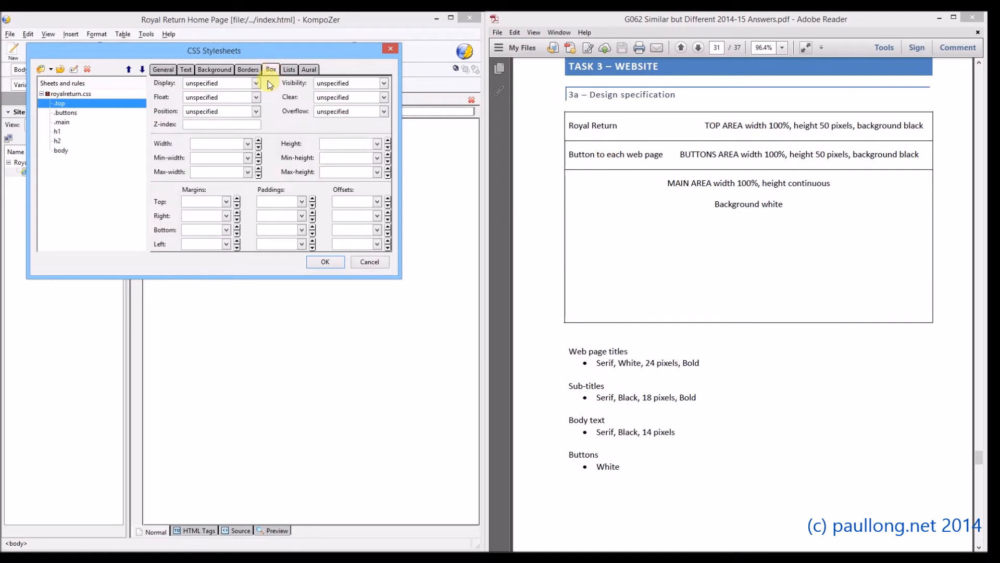
{"action": "left_click", "coordinate": [248, 144]}
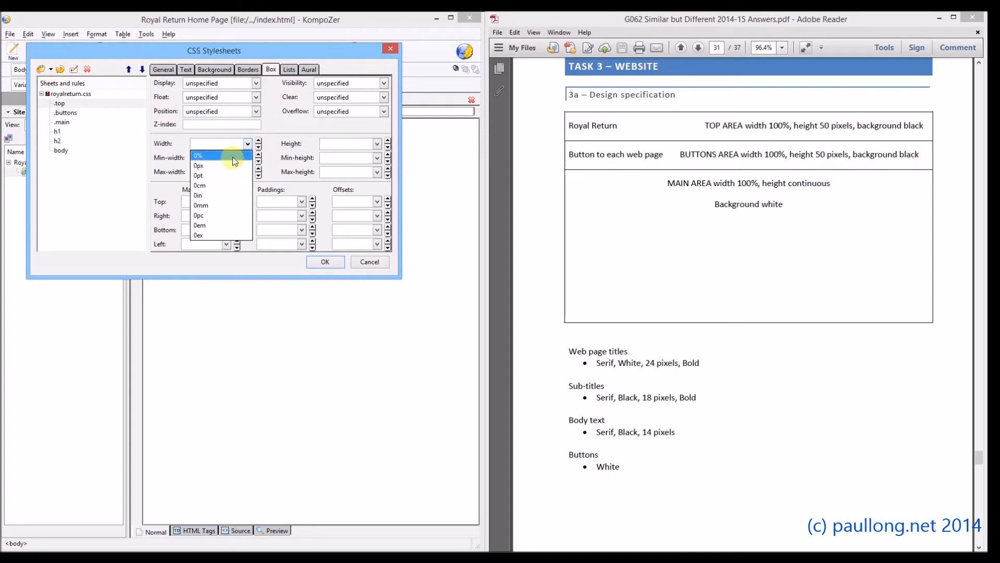
{"action": "left_click", "coordinate": [205, 155]}
{"action": "left_click", "coordinate": [194, 143]}
{"action": "left_click", "coordinate": [193, 143]}
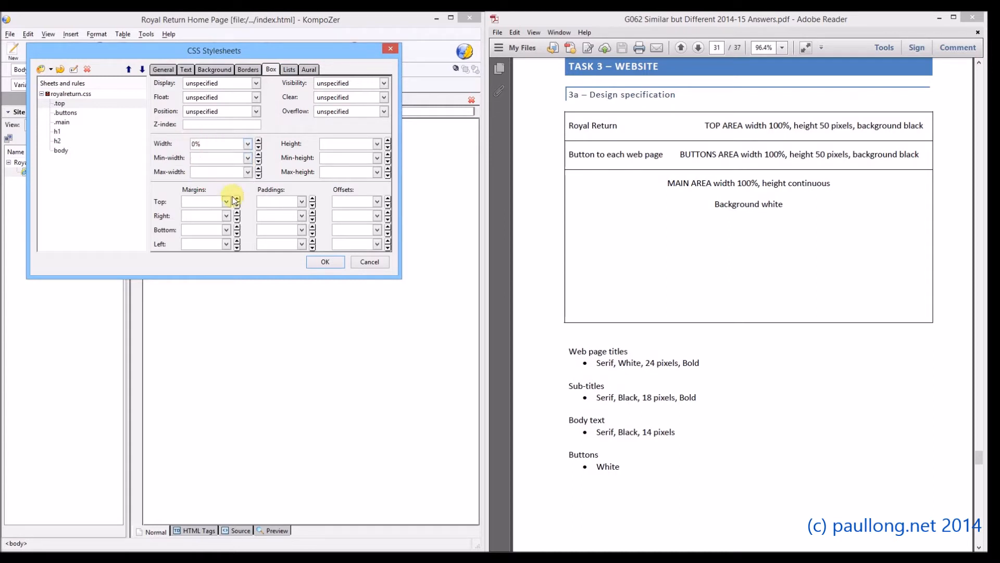
{"action": "type", "text": "10"}
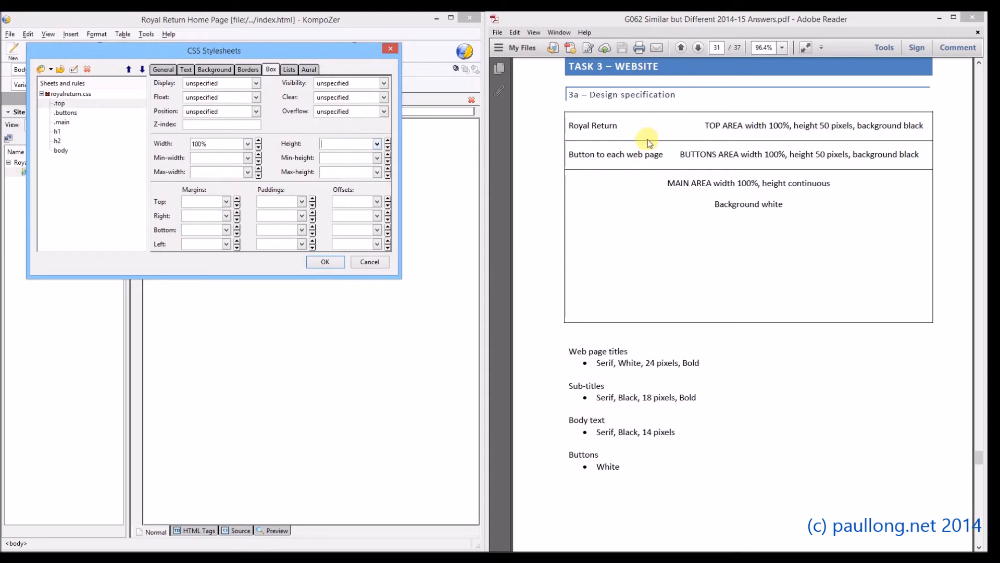
Step: Set the box height of the .top rule to 50px
{"action": "left_click", "coordinate": [373, 144]}
{"action": "left_click", "coordinate": [377, 145]}
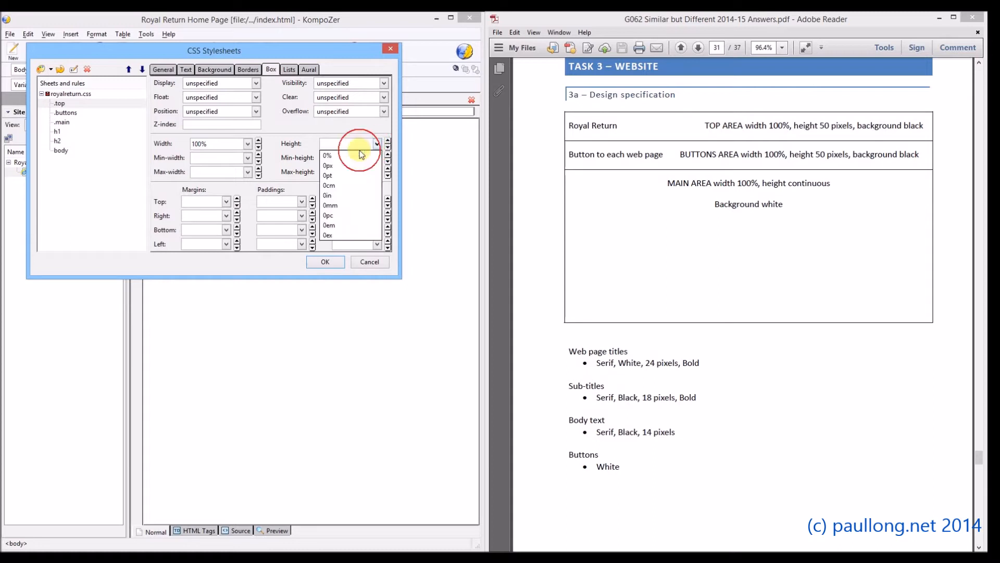
{"action": "left_click", "coordinate": [323, 154]}
{"action": "left_click", "coordinate": [320, 143]}
{"action": "type", "text": "50"}
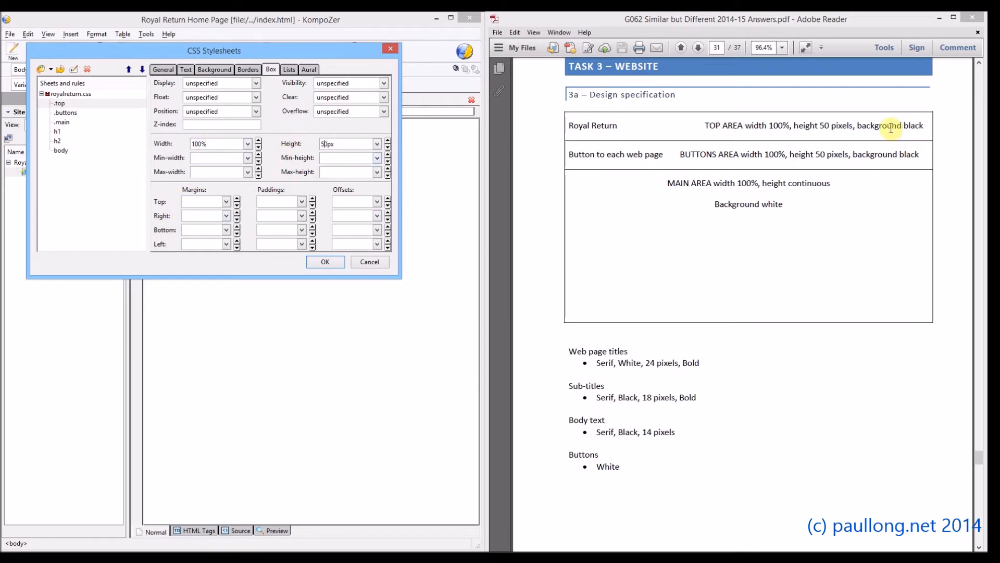
Step: Set the background colour of the .top rule to black
{"action": "left_click", "coordinate": [214, 70]}
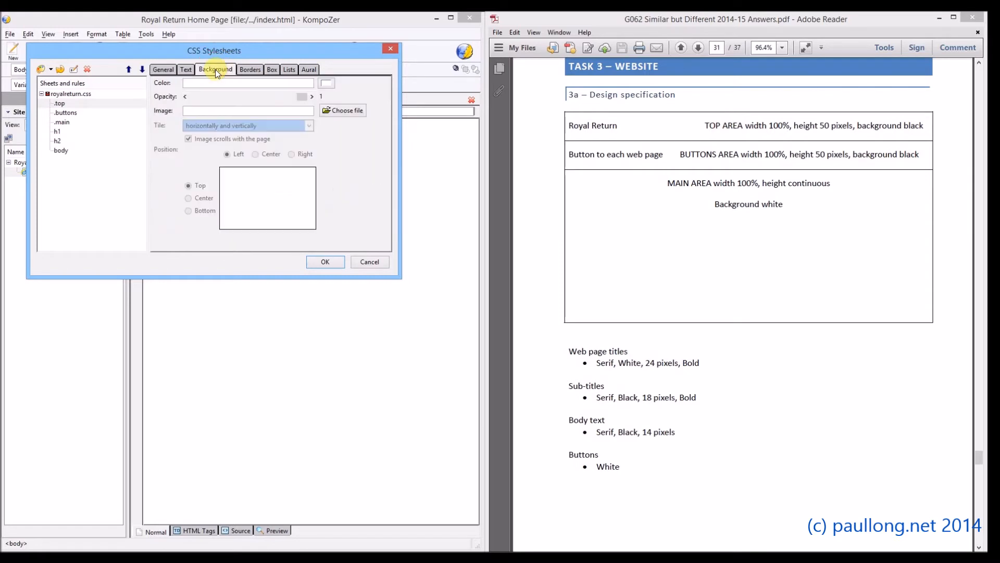
{"action": "left_click", "coordinate": [329, 84]}
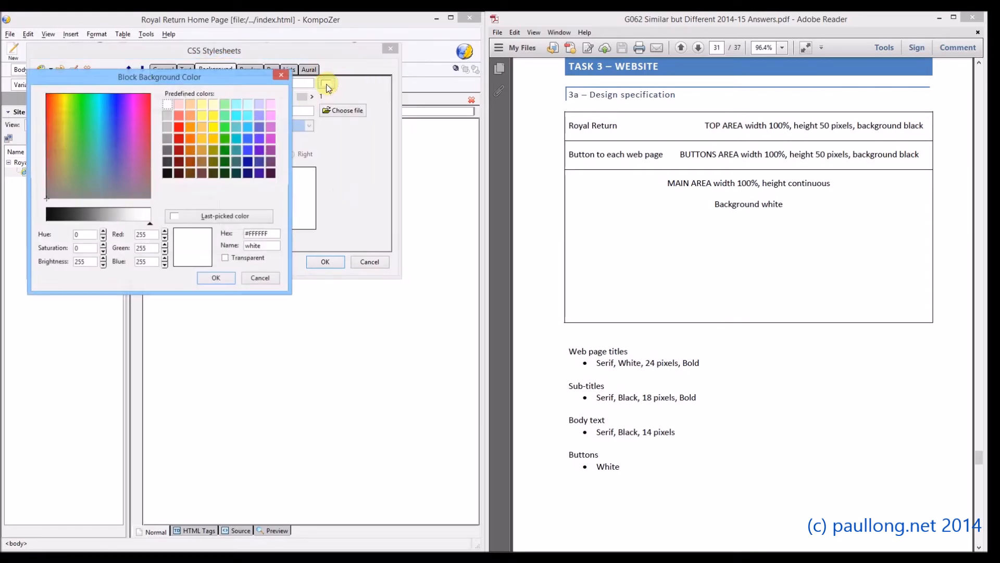
{"action": "left_click", "coordinate": [167, 173]}
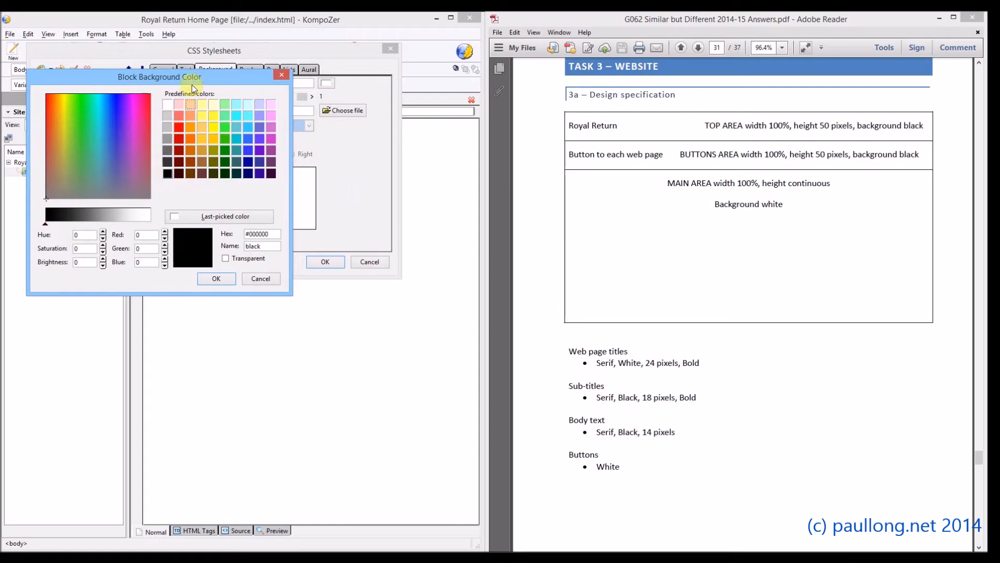
{"action": "left_click_drag", "start_coordinate": [193, 89], "coordinate": [236, 136]}
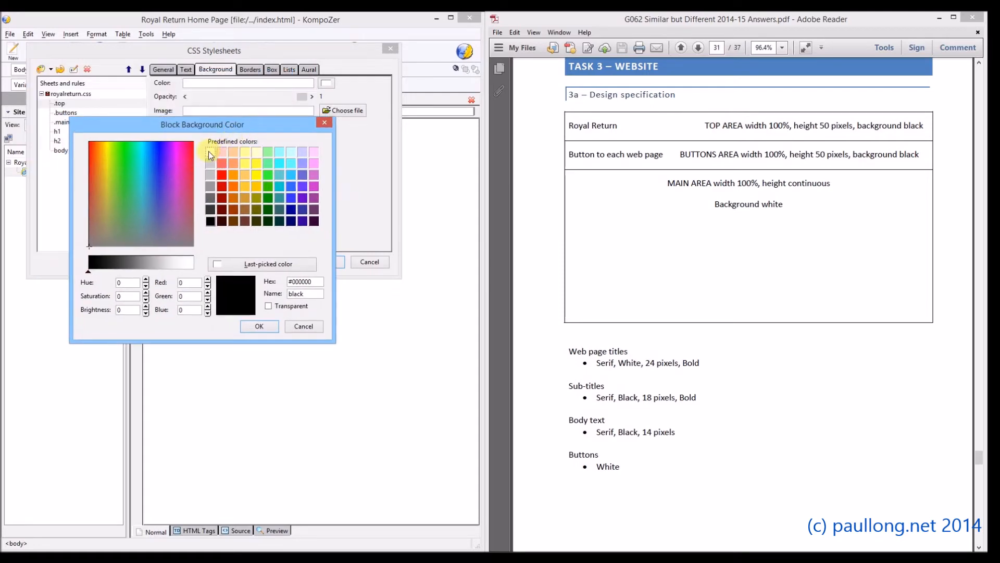
{"action": "left_click", "coordinate": [261, 326]}
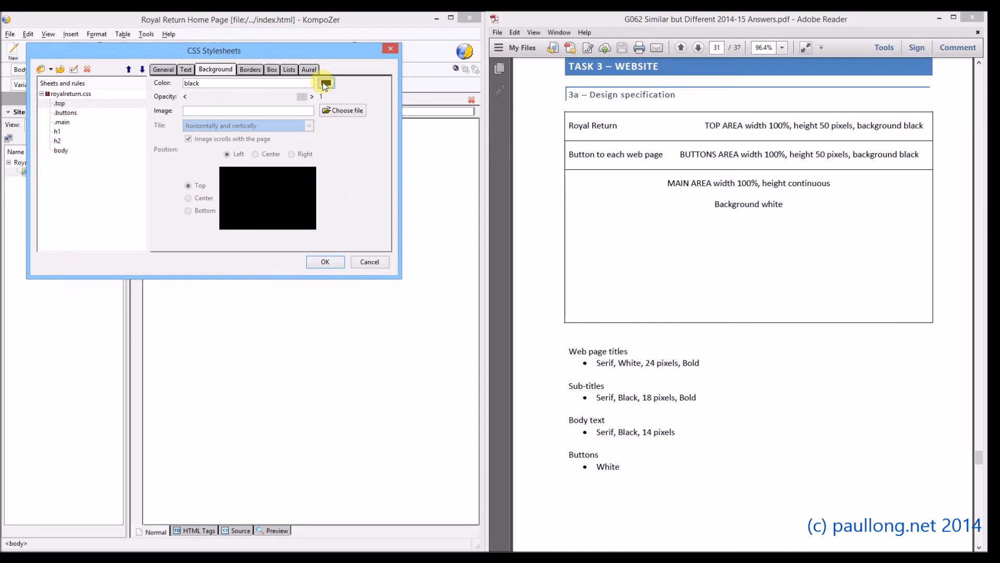
Step: Give the .main rule a white background and a box width of 100%, leaving its height unspecified
{"action": "left_click", "coordinate": [69, 120]}
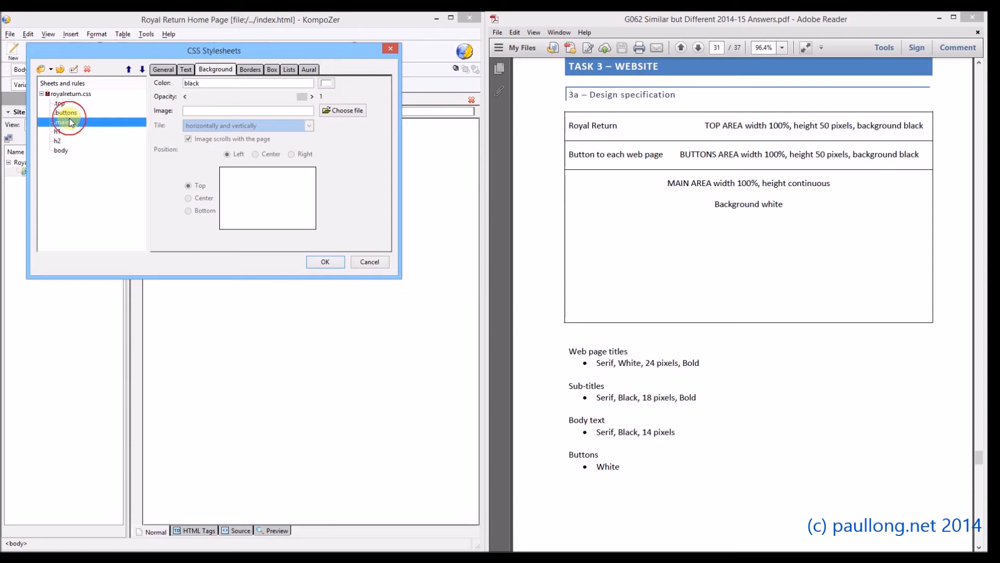
{"action": "left_click", "coordinate": [327, 82]}
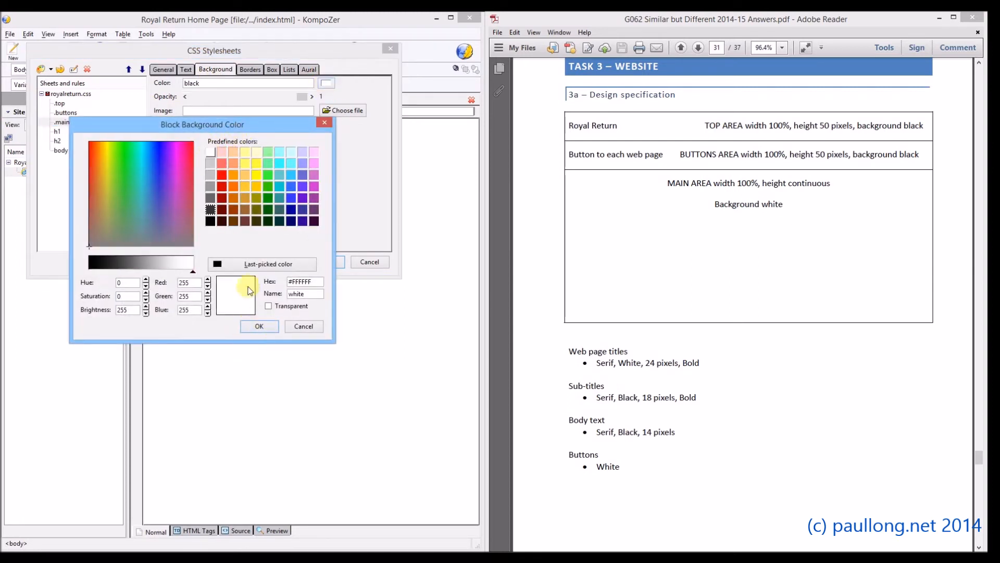
{"action": "left_click", "coordinate": [257, 325]}
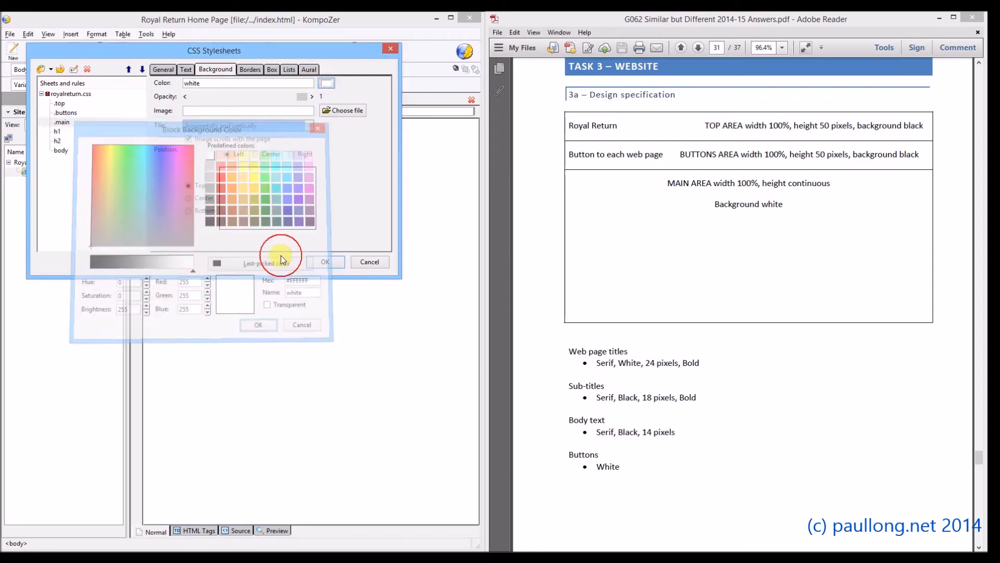
{"action": "left_click", "coordinate": [278, 71]}
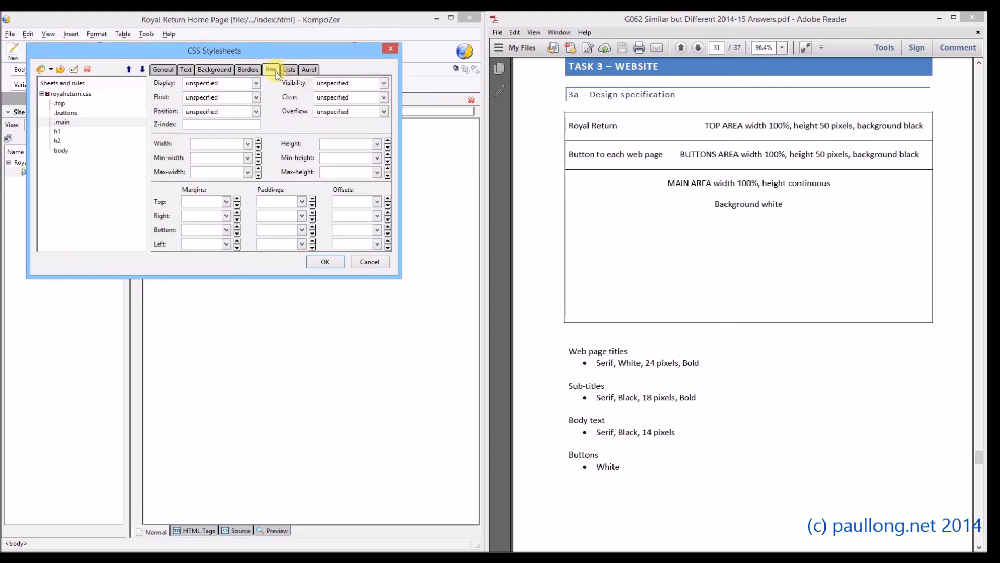
{"action": "left_click", "coordinate": [221, 144]}
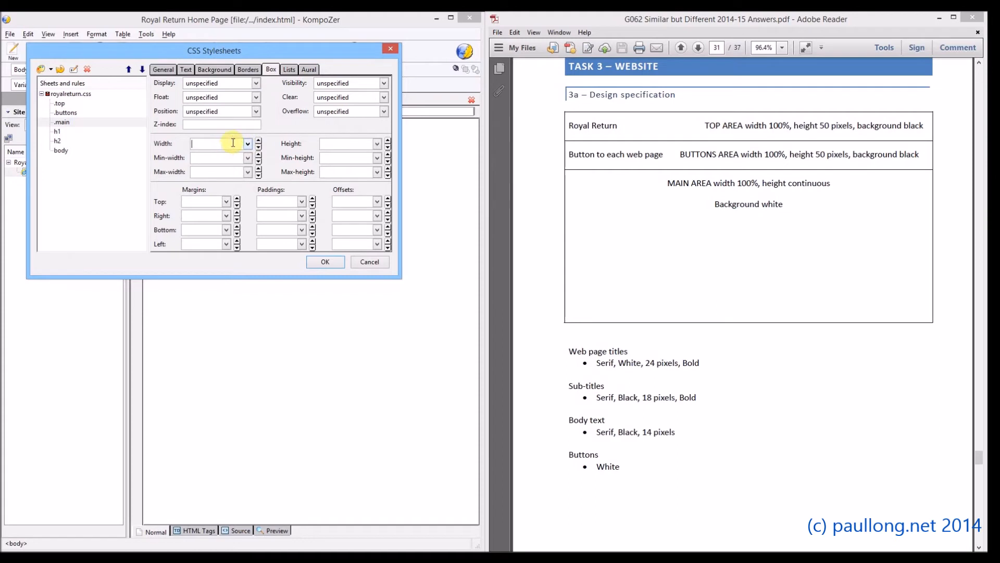
{"action": "type", "text": "100%"}
{"action": "left_click", "coordinate": [341, 144]}
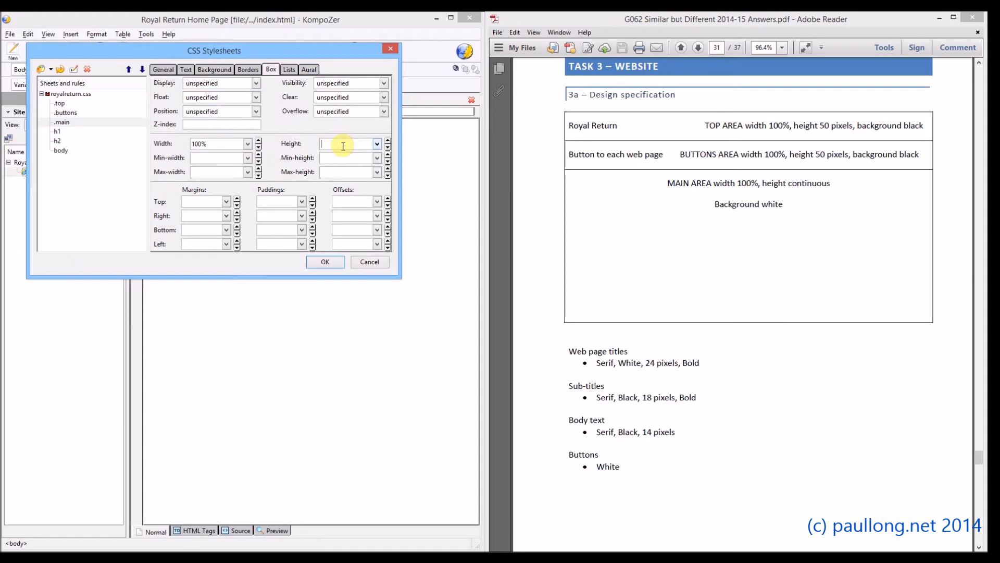
Step: Set the h1 rule's text to the predefined font family "Times New Roman", Times, serif with a font size of 24px
{"action": "left_click", "coordinate": [56, 134]}
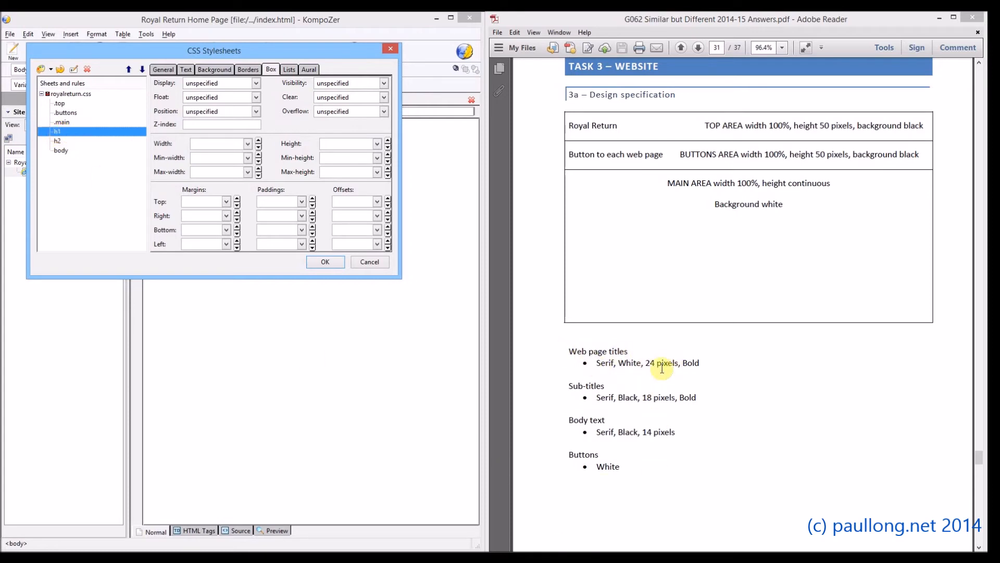
{"action": "left_click", "coordinate": [186, 69]}
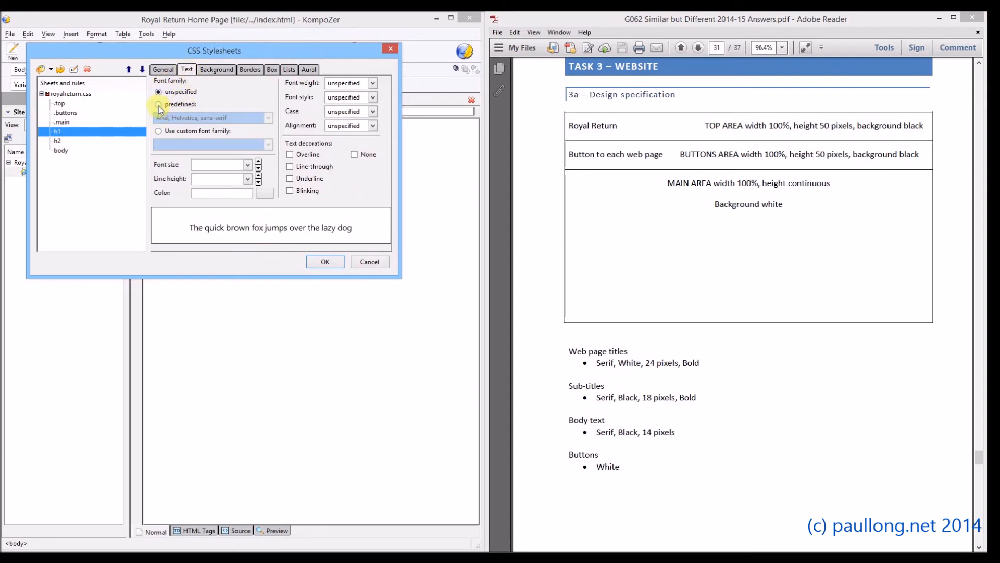
{"action": "left_click", "coordinate": [158, 104]}
{"action": "left_click", "coordinate": [268, 118]}
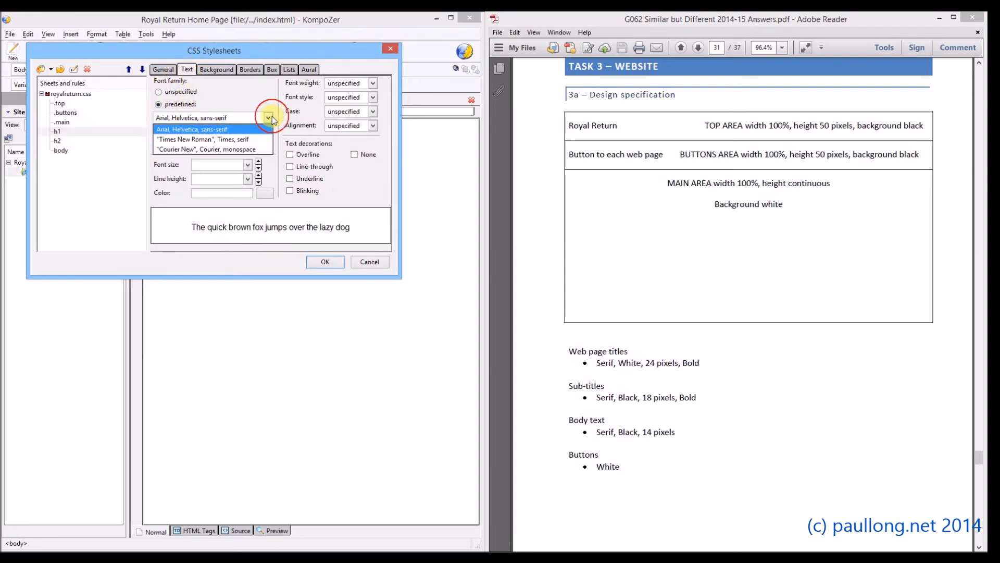
{"action": "left_click", "coordinate": [253, 139]}
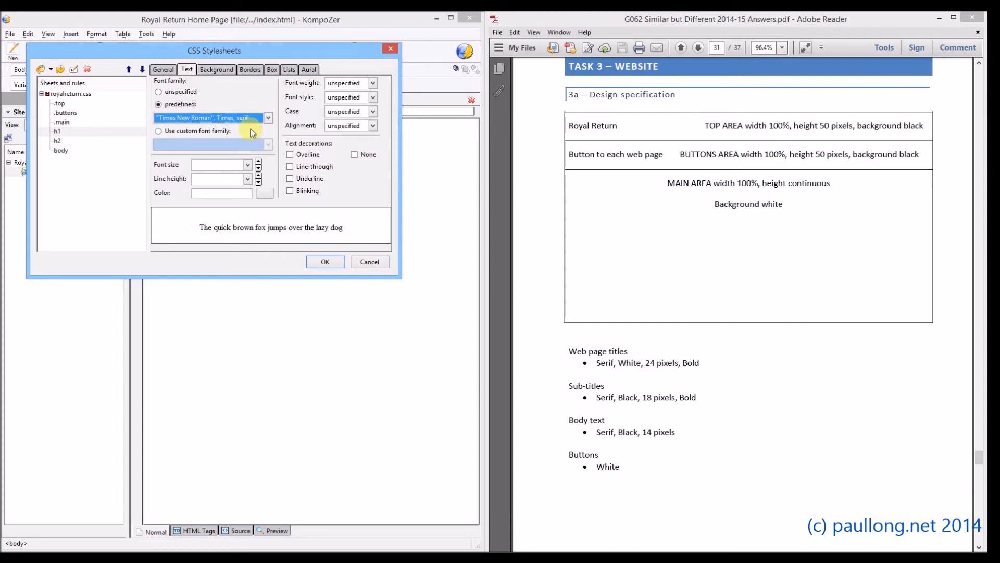
{"action": "left_click", "coordinate": [248, 165]}
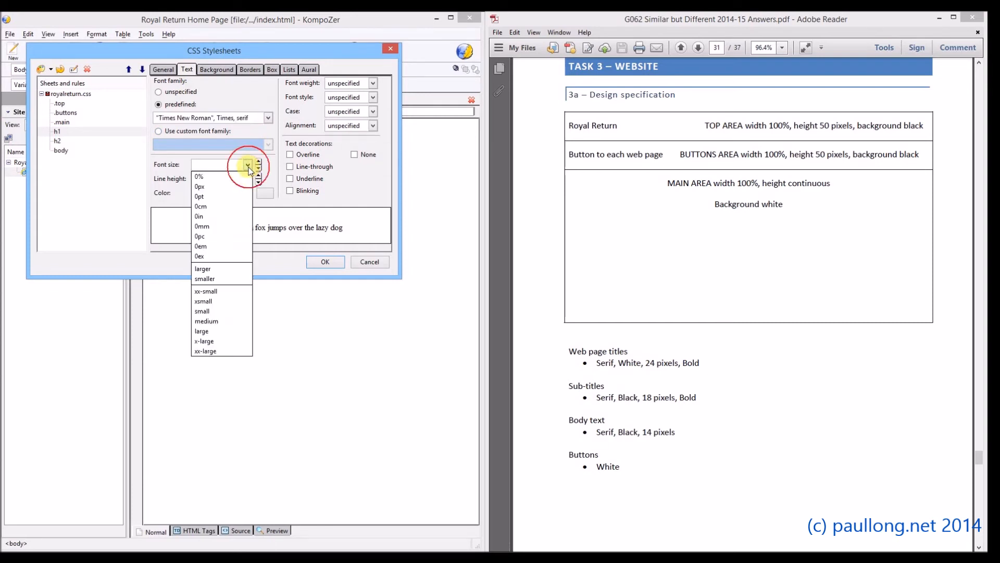
{"action": "left_click", "coordinate": [215, 187]}
{"action": "left_click_drag", "start_coordinate": [197, 164], "coordinate": [182, 166]}
{"action": "type", "text": "24"}
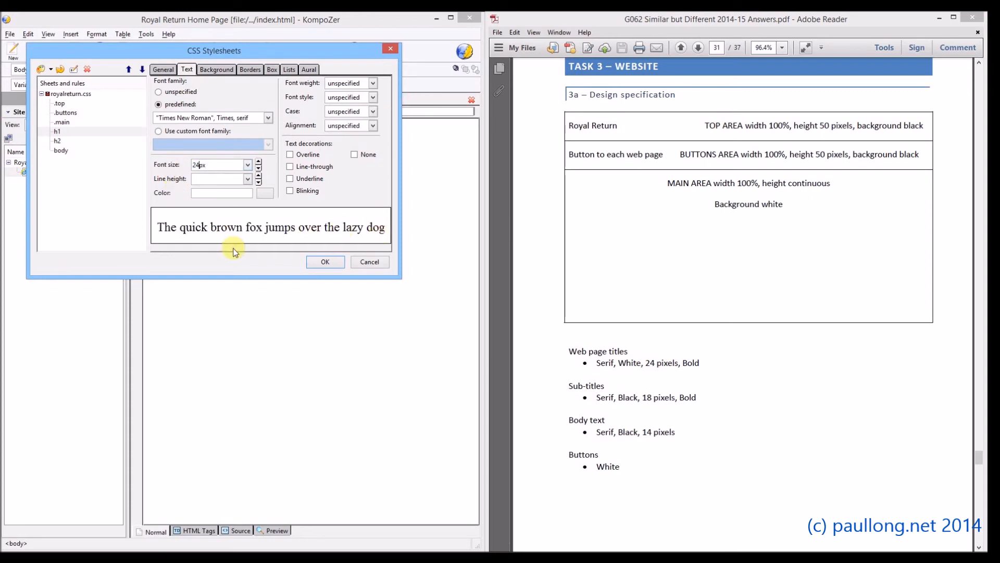
Step: Set the h1 rule's text colour to white and its font weight to Bold
{"action": "left_click", "coordinate": [263, 195]}
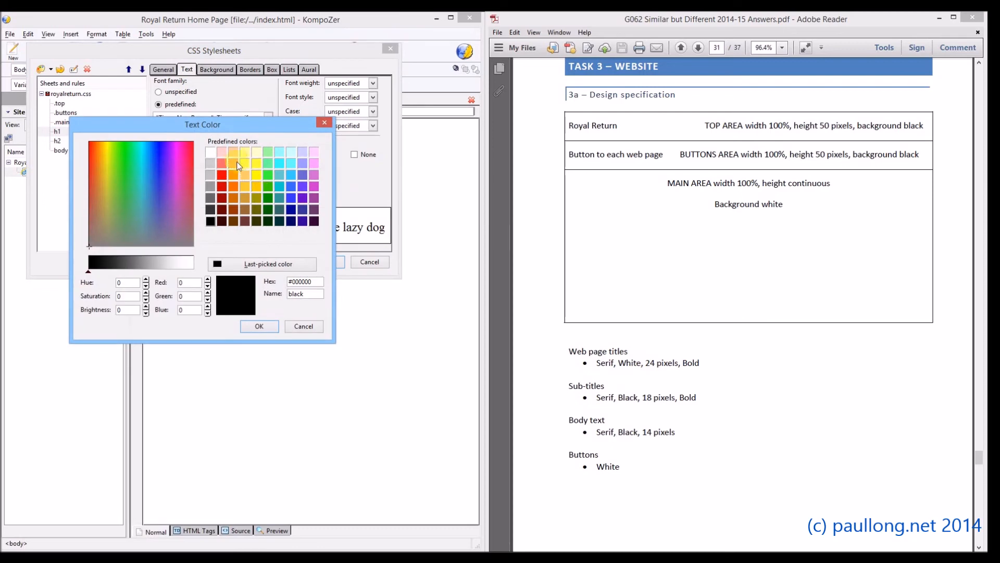
{"action": "left_click", "coordinate": [211, 154]}
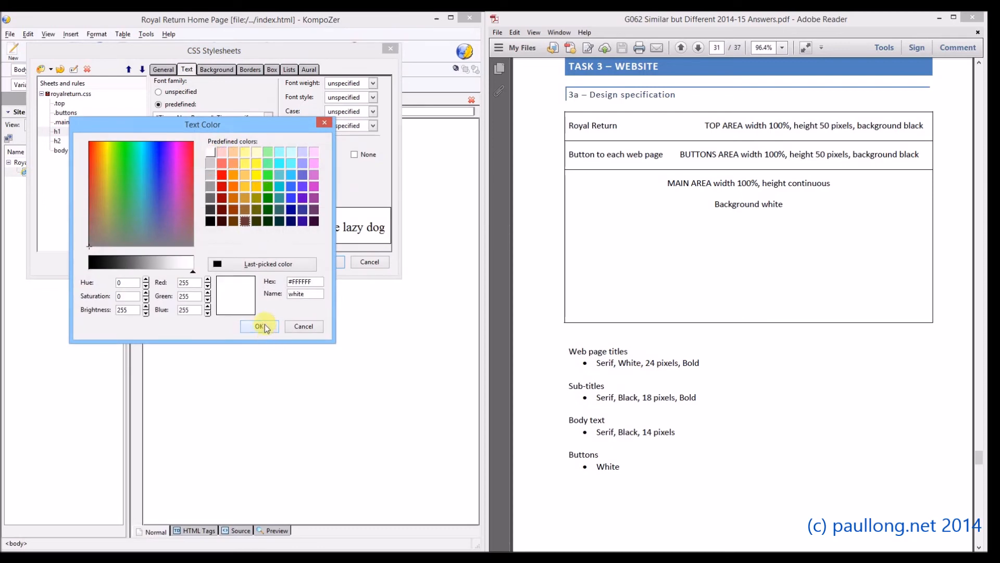
{"action": "left_click", "coordinate": [265, 324]}
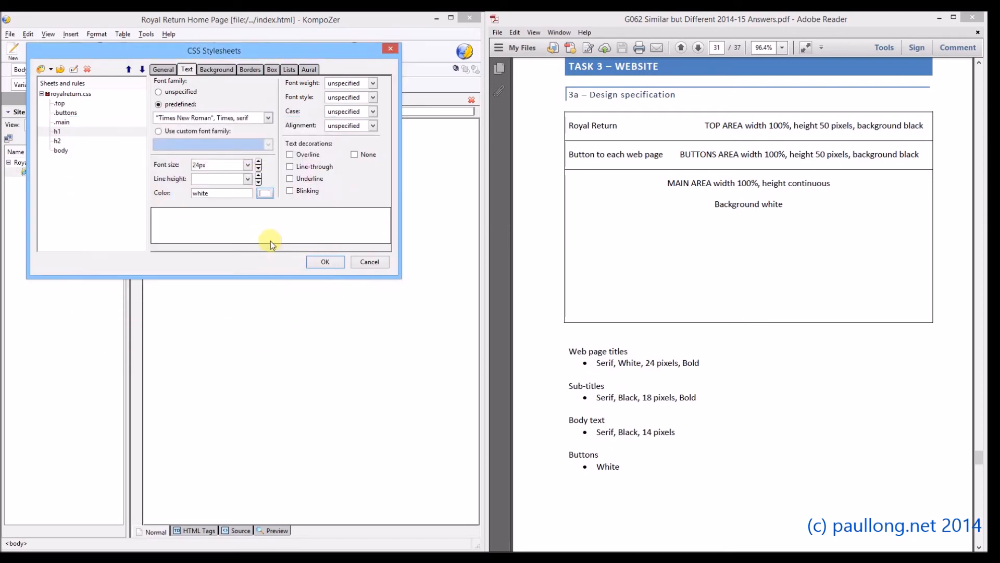
{"action": "left_click", "coordinate": [372, 83]}
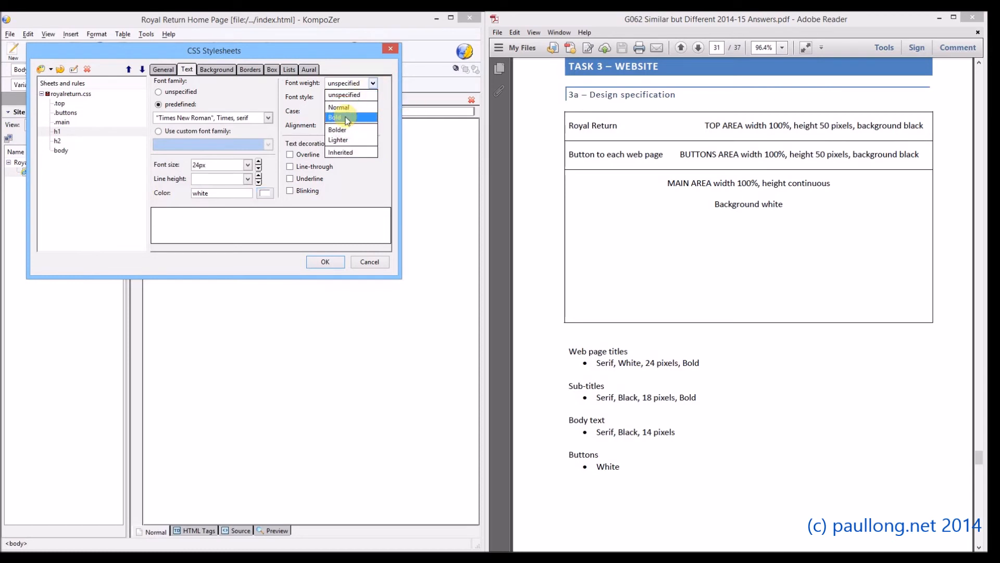
{"action": "left_click", "coordinate": [349, 119]}
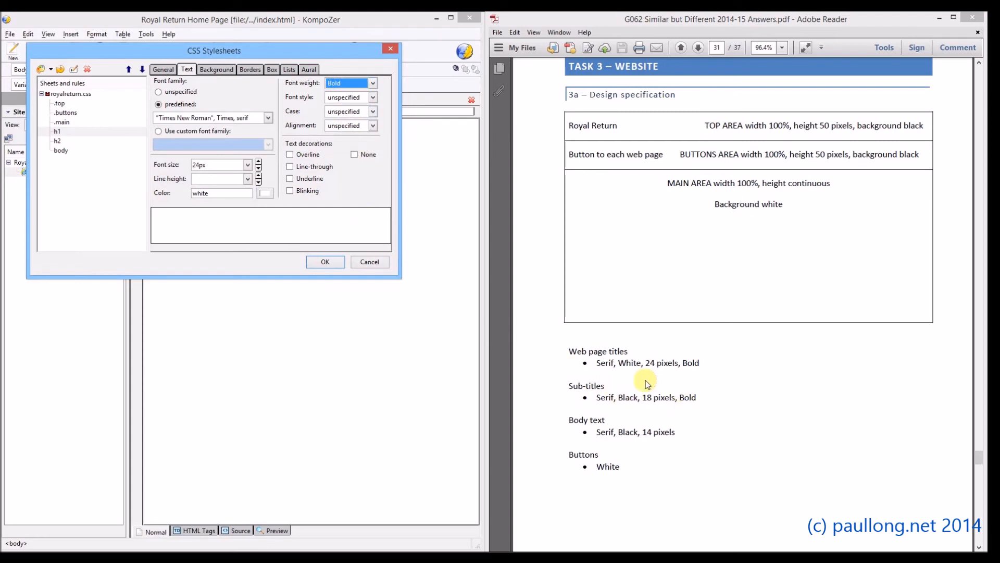
Step: Accept the stylesheet rules, close the stylesheet editor and select royalreturn.css among the Royal Return site files
{"action": "left_click", "coordinate": [61, 142]}
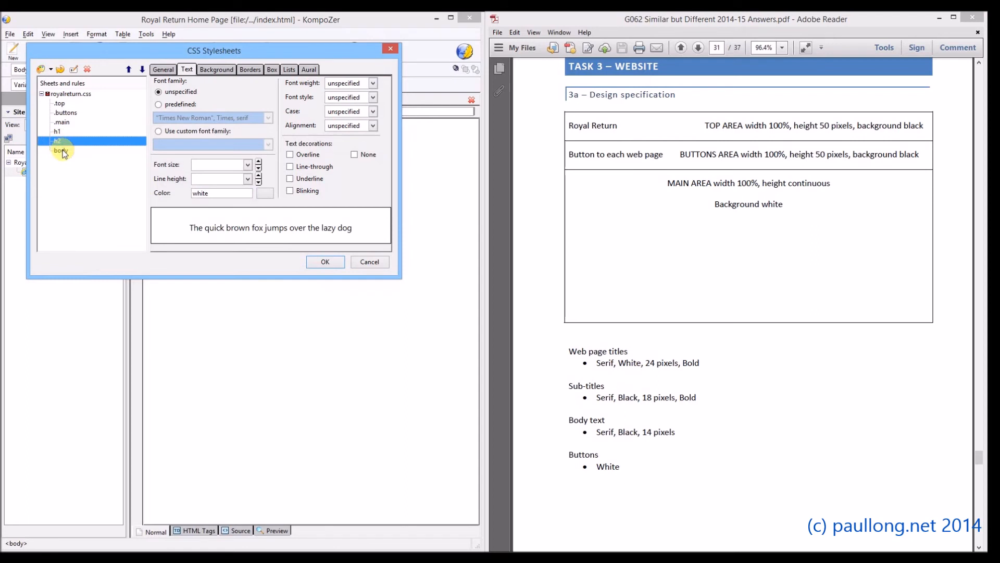
{"action": "left_click", "coordinate": [63, 151]}
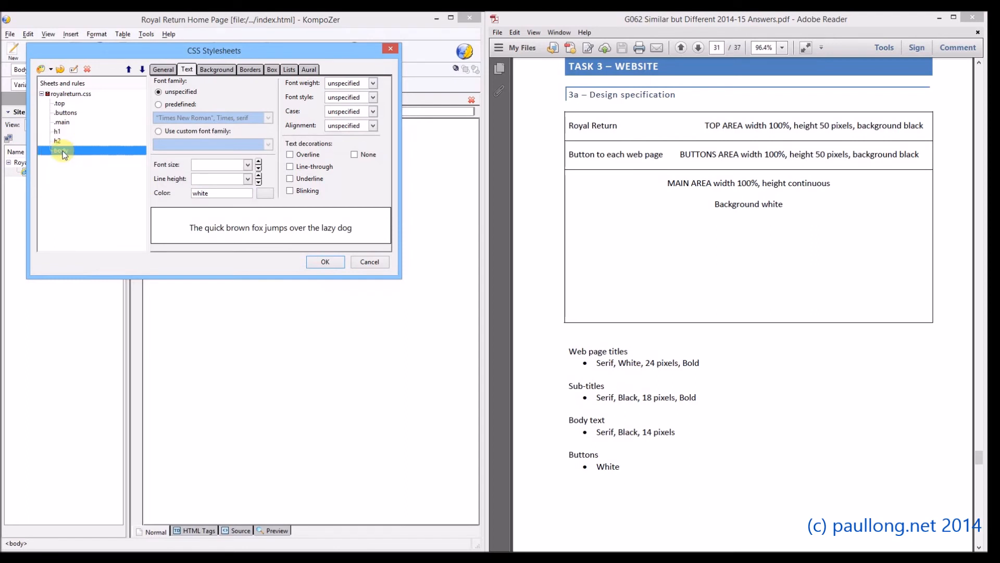
{"action": "left_click", "coordinate": [325, 263]}
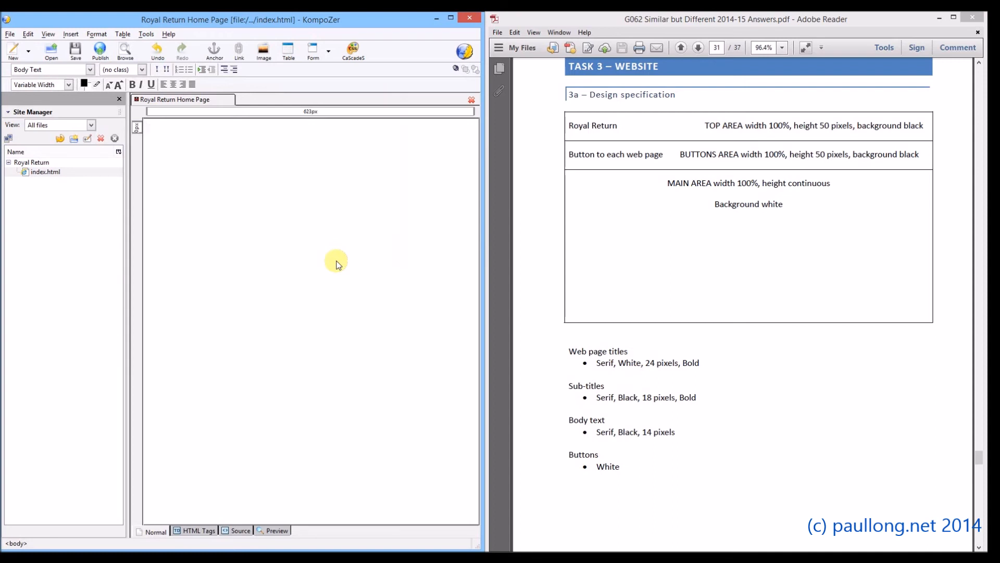
{"action": "left_click", "coordinate": [489, 336]}
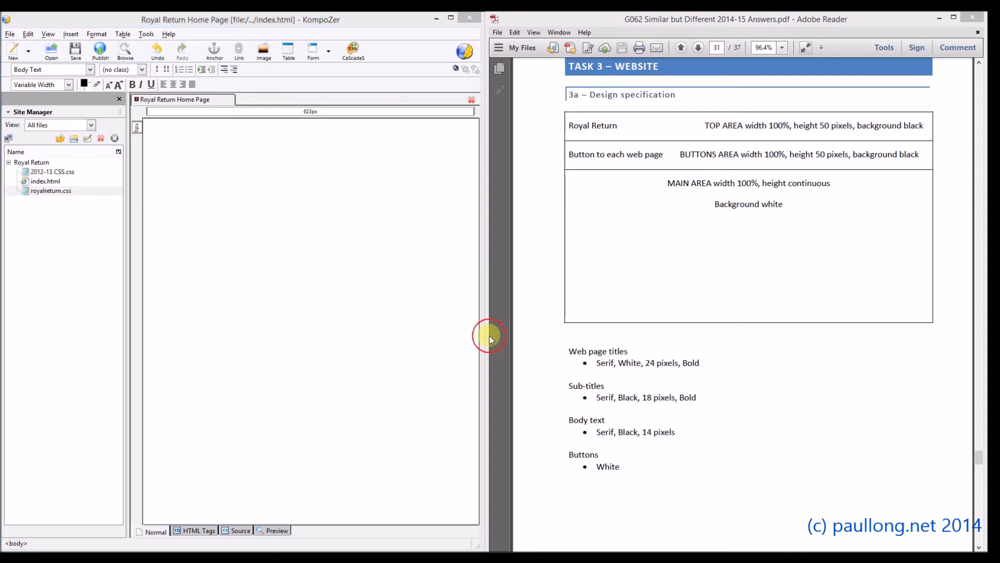
{"action": "left_click", "coordinate": [50, 191]}
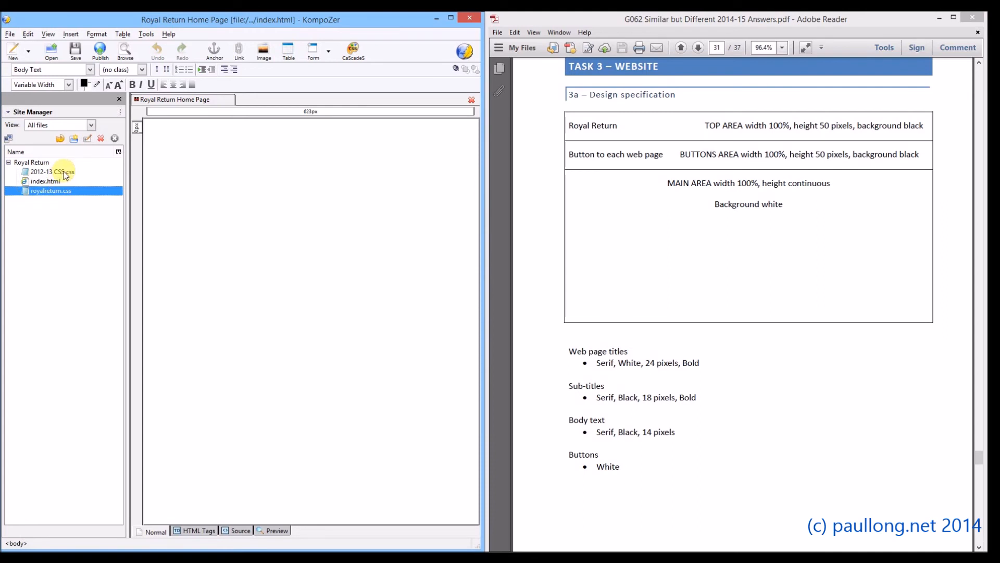
Step: Reopen the stylesheet editor and review the declarations of the .top, .buttons, .main, h1 and h2 rules against the design specification
{"action": "left_click", "coordinate": [354, 52]}
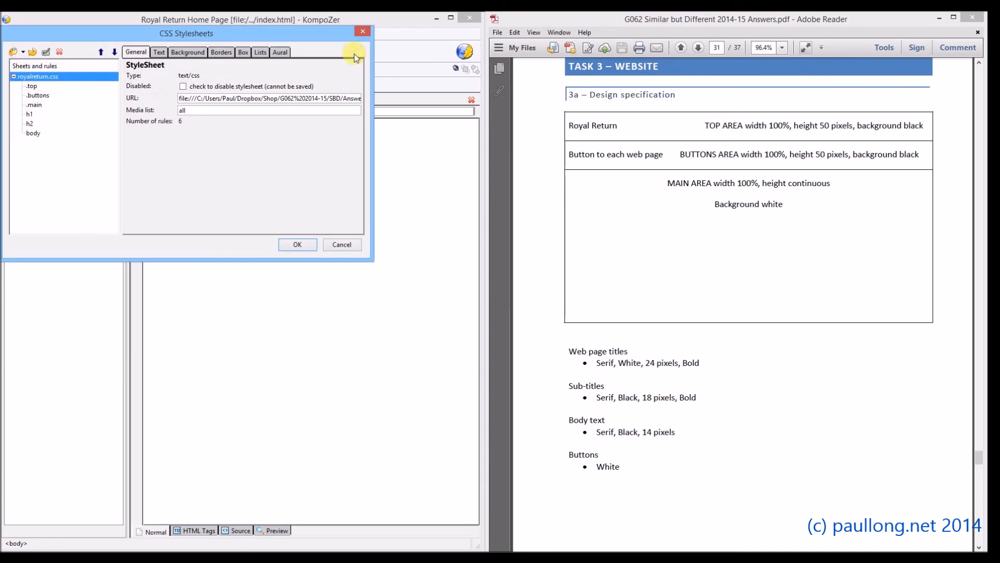
{"action": "left_click", "coordinate": [31, 86]}
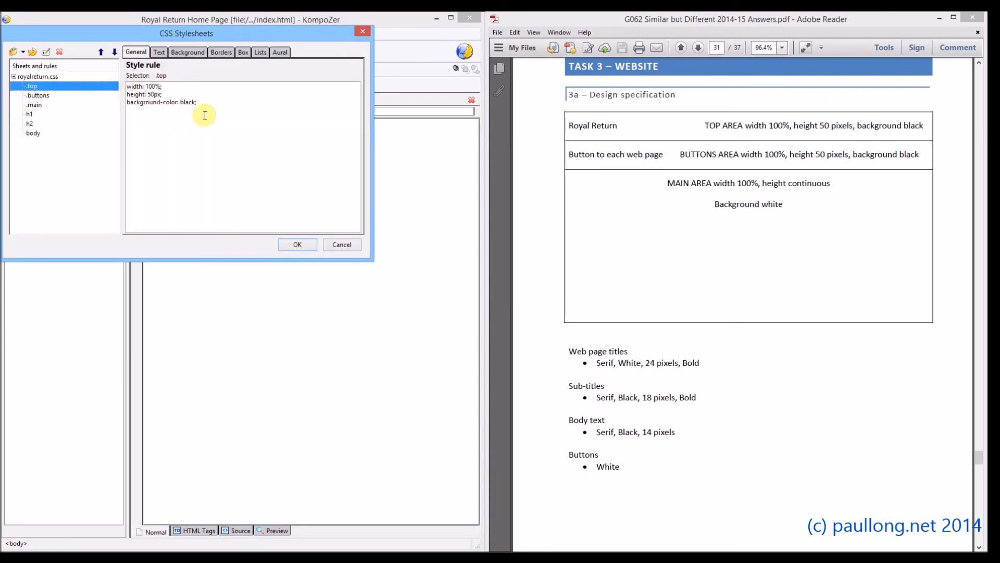
{"action": "left_click", "coordinate": [46, 96]}
{"action": "left_click", "coordinate": [179, 89]}
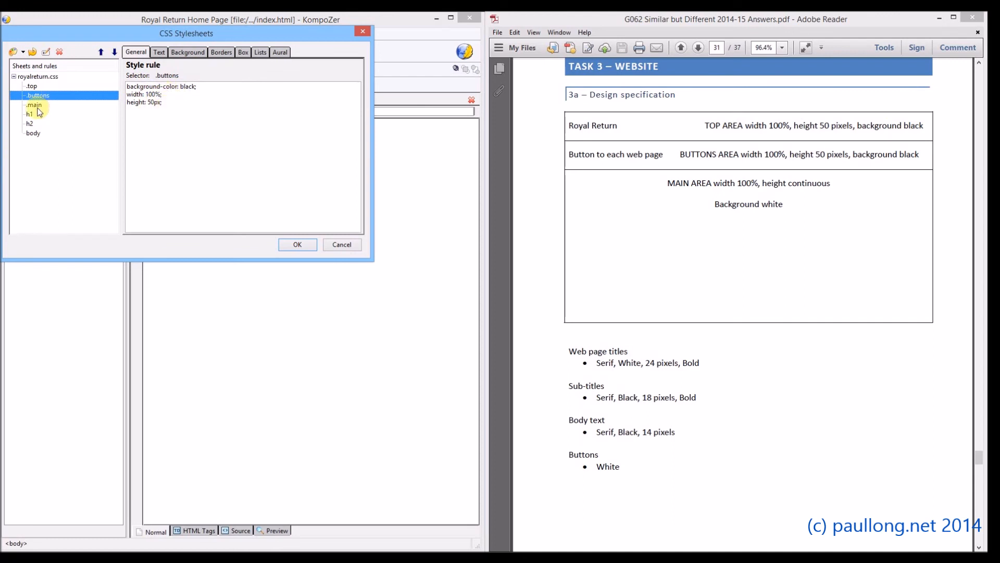
{"action": "left_click", "coordinate": [94, 106]}
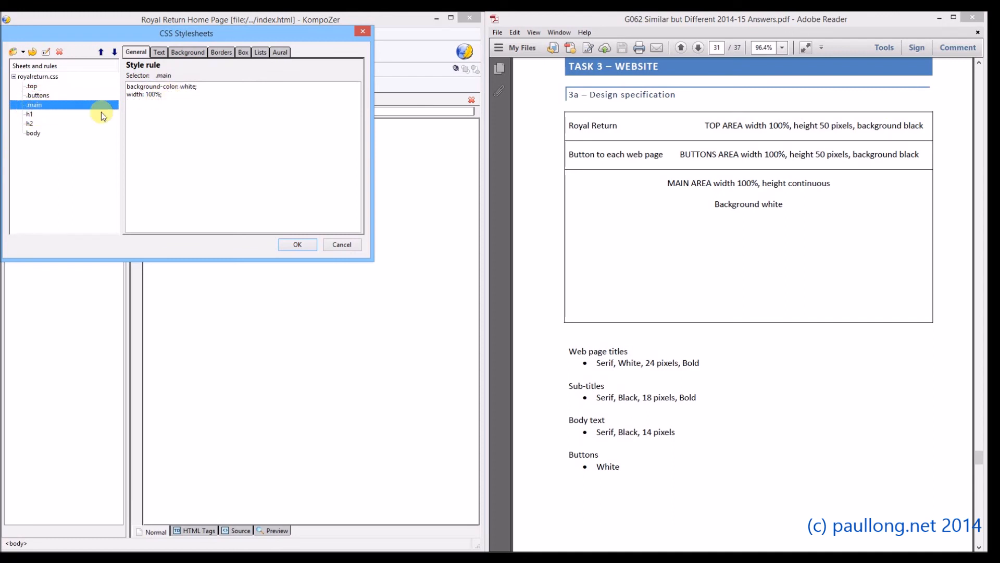
{"action": "left_click", "coordinate": [32, 115]}
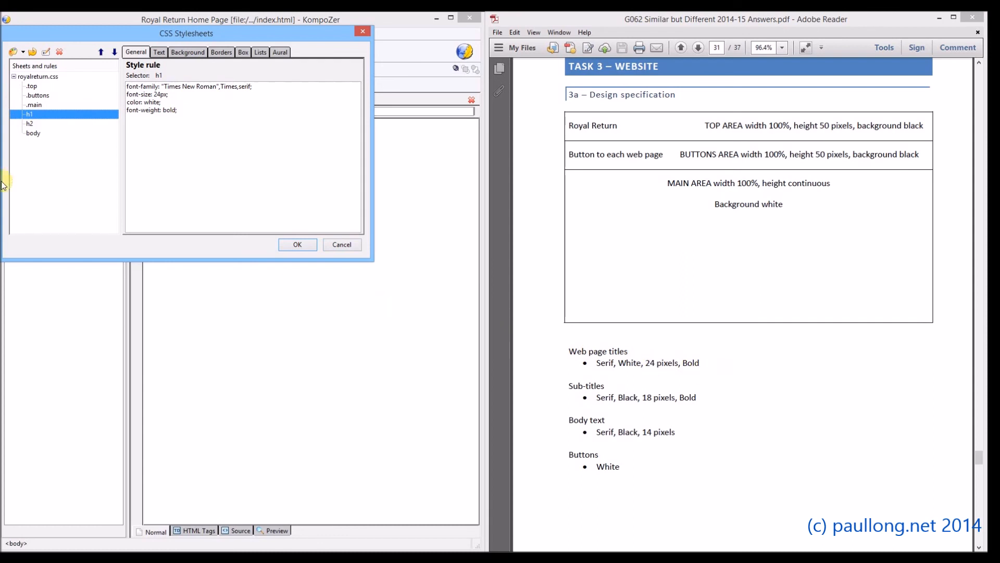
{"action": "left_click", "coordinate": [29, 124]}
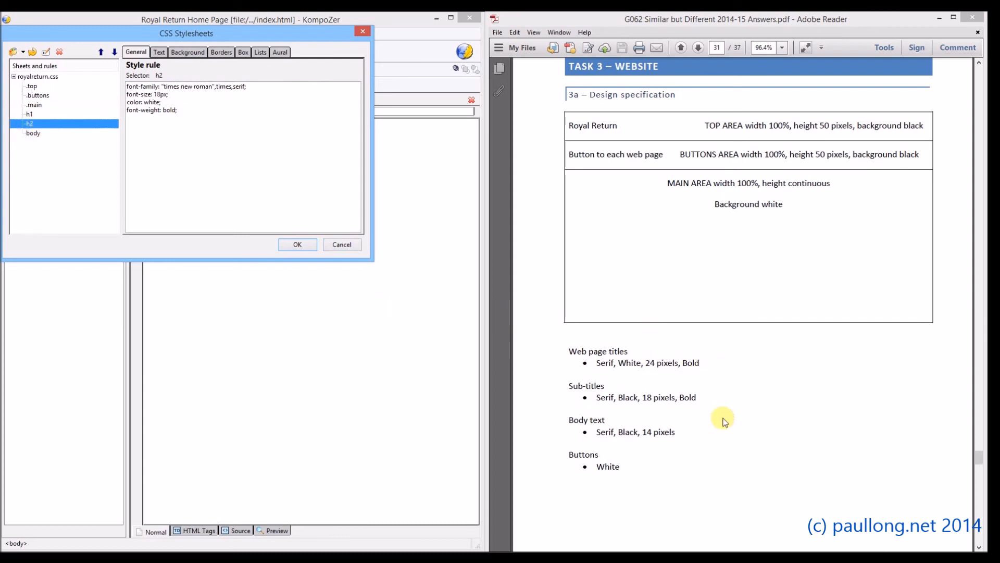
Step: Set the body rule's font size to 14px and accept the stylesheet changes
{"action": "left_click", "coordinate": [32, 134]}
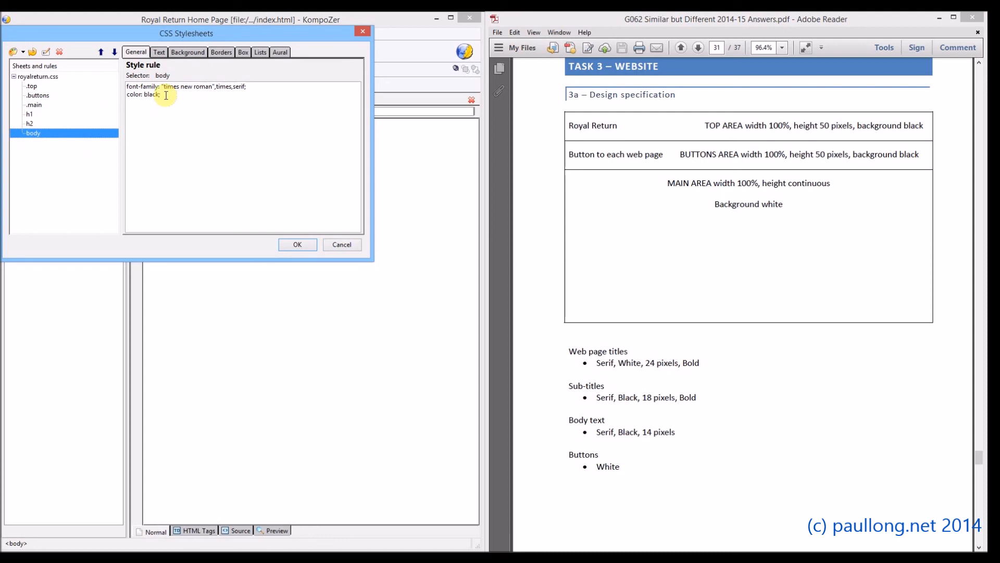
{"action": "left_click", "coordinate": [159, 52]}
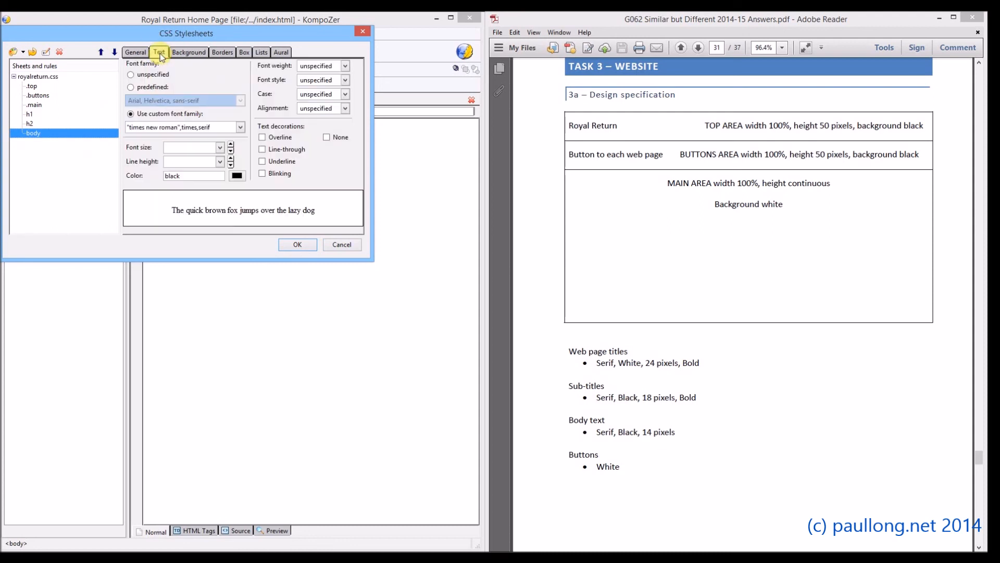
{"action": "left_click", "coordinate": [220, 148]}
{"action": "left_click", "coordinate": [193, 171]}
{"action": "left_click_drag", "start_coordinate": [170, 148], "coordinate": [155, 148]}
{"action": "type", "text": "14"}
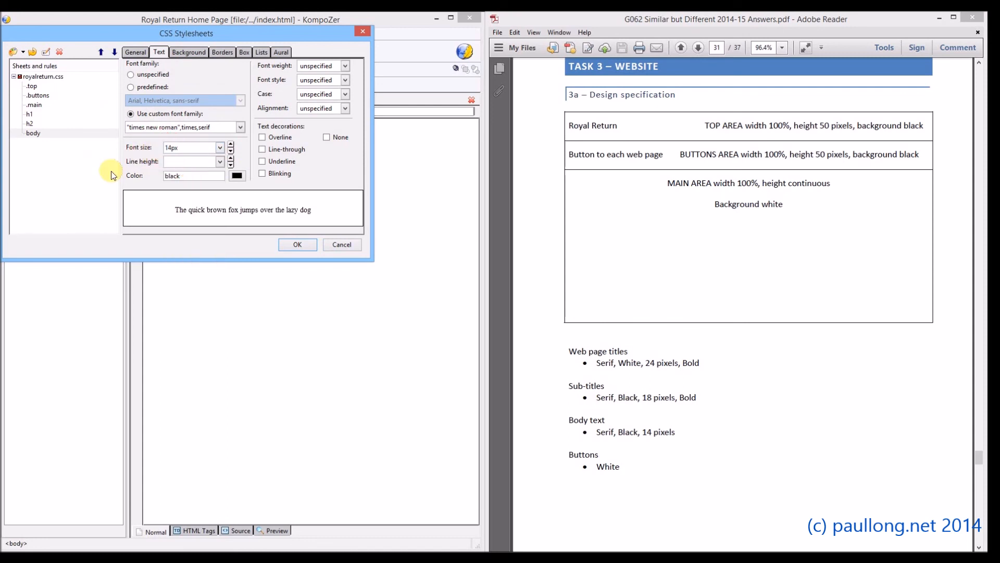
{"action": "left_click", "coordinate": [306, 245]}
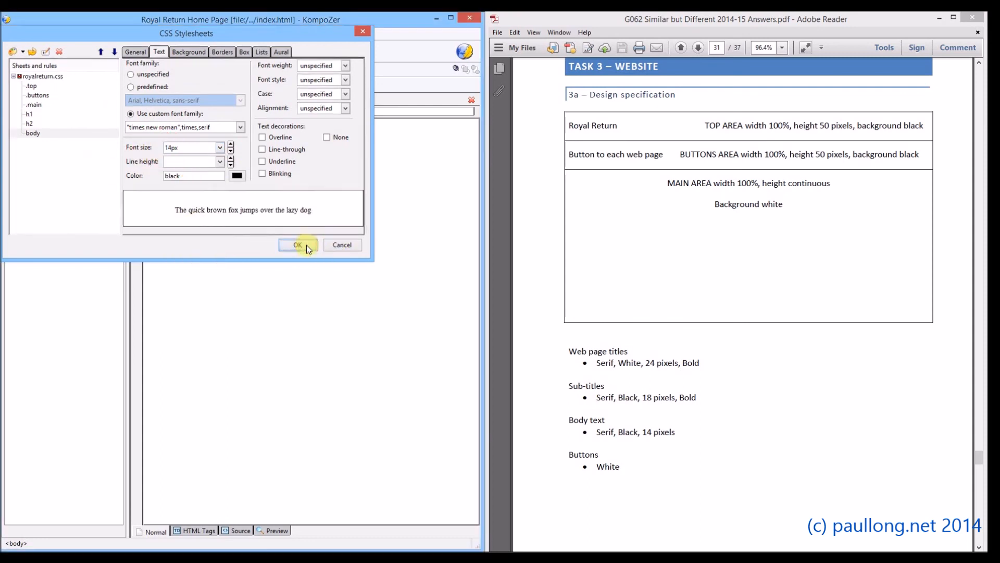
Step: Reopen the stylesheet editor, check the body rule's declarations against the body text specification, and close the editor
{"action": "left_click", "coordinate": [353, 50]}
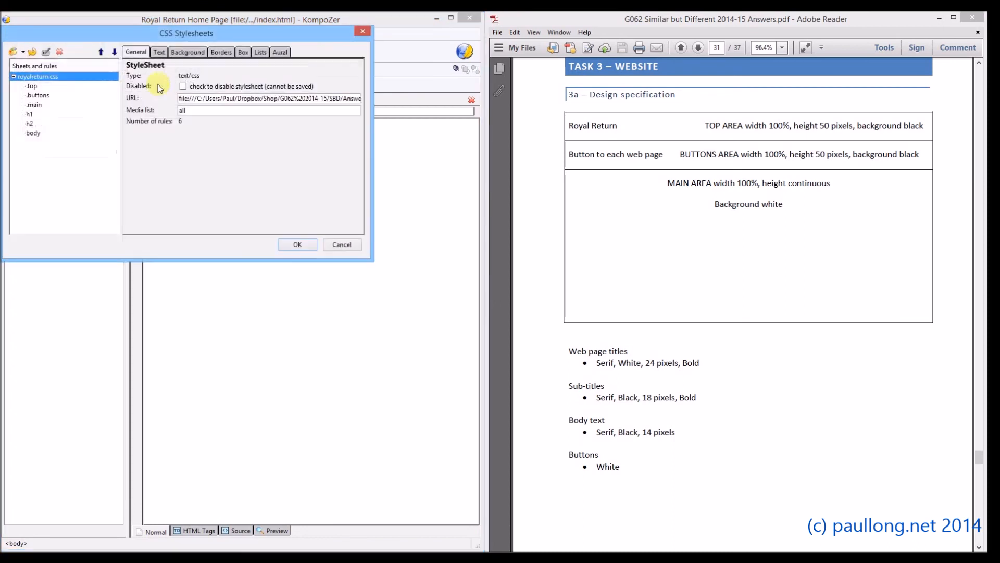
{"action": "left_click", "coordinate": [33, 133]}
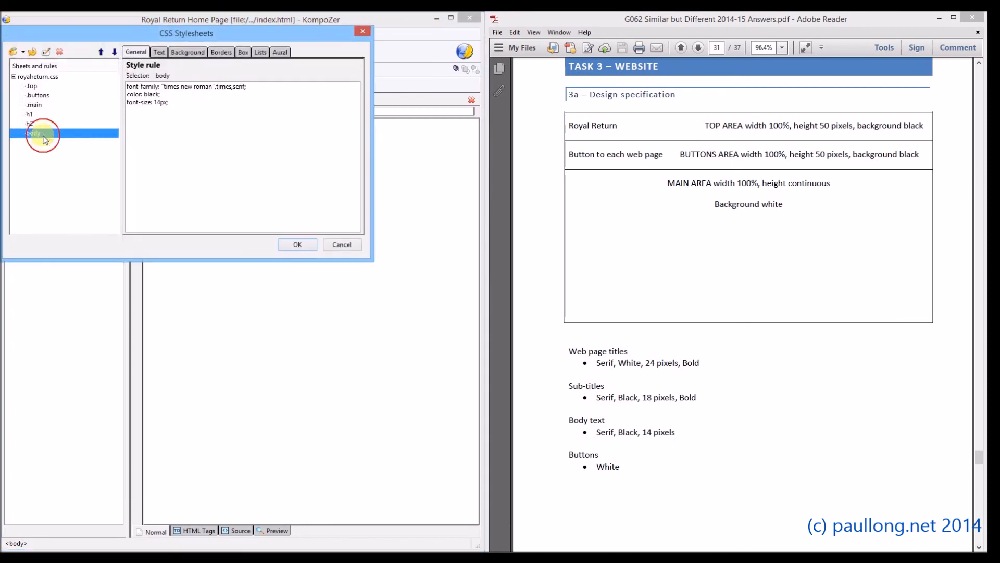
{"action": "left_click", "coordinate": [306, 245]}
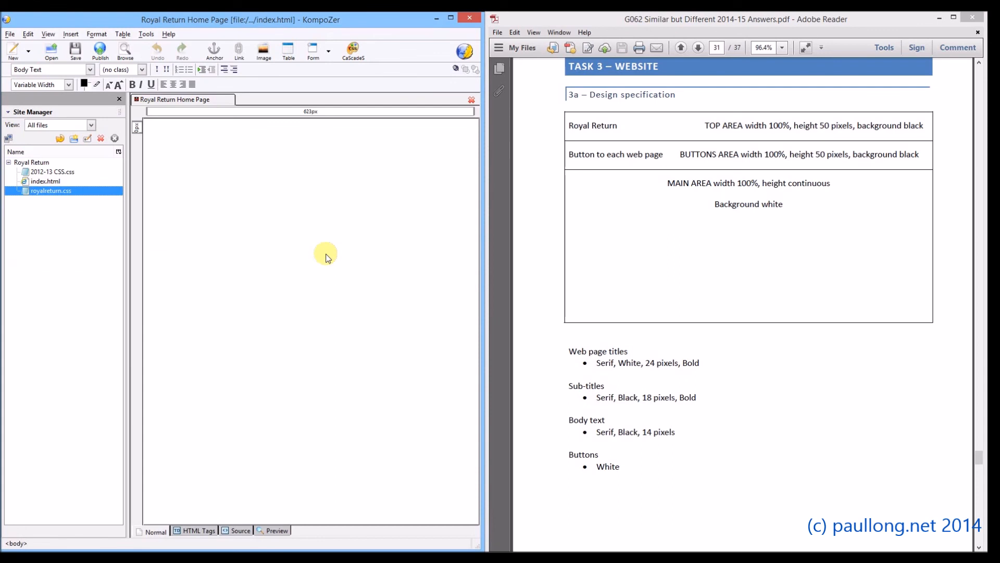